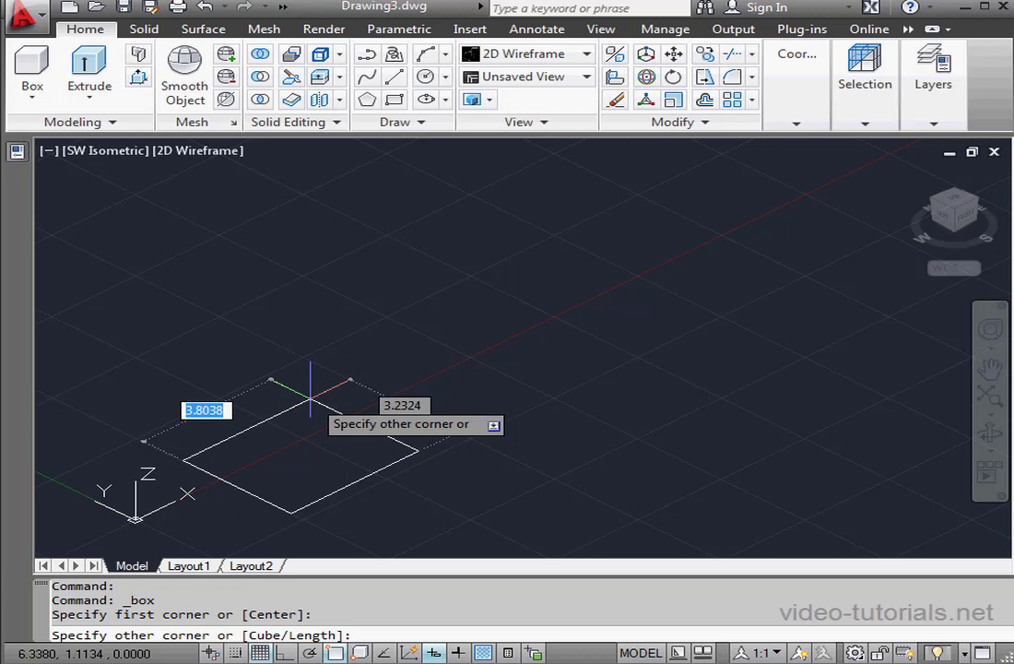
# - Draw a solid box with a 5 by 5 base and a height of about 3.2 units
pyautogui.press('Tab')
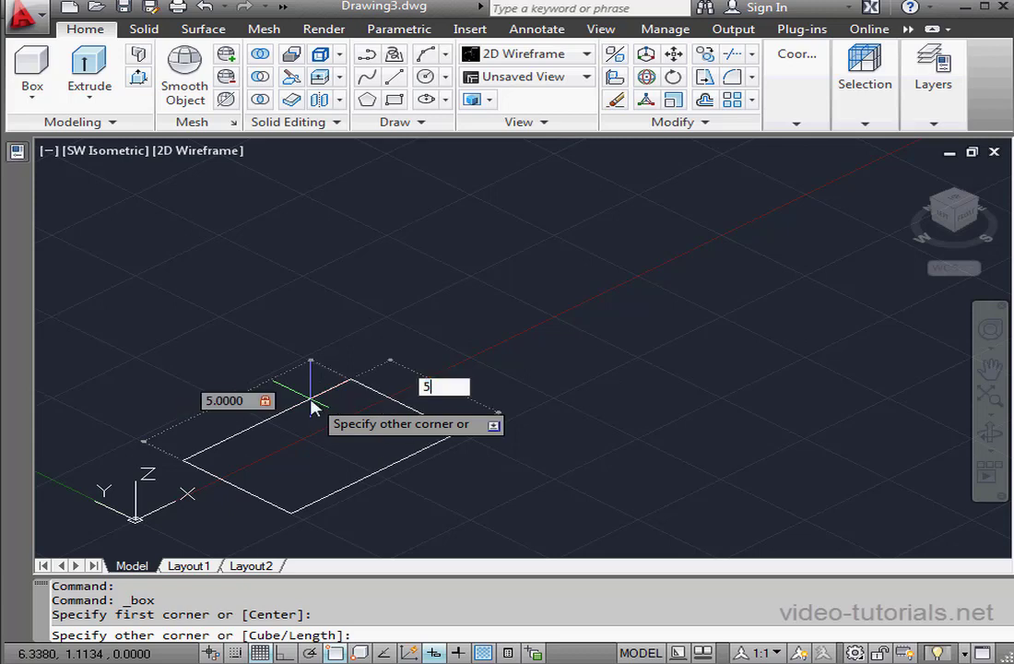
pyautogui.write('5')
pyautogui.press('Return')
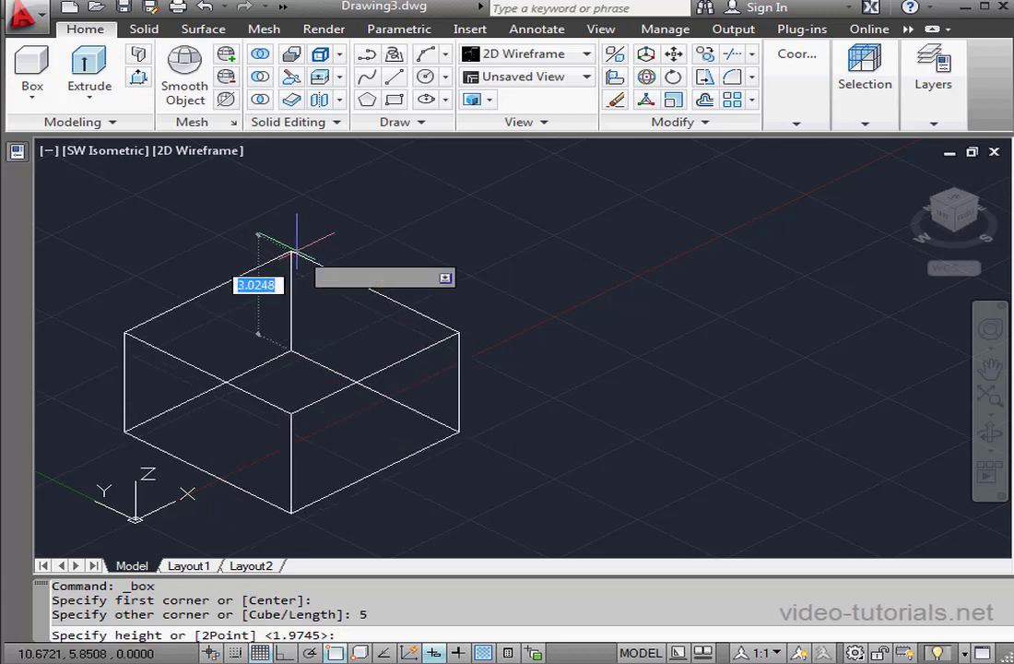
pyautogui.click(293, 250)
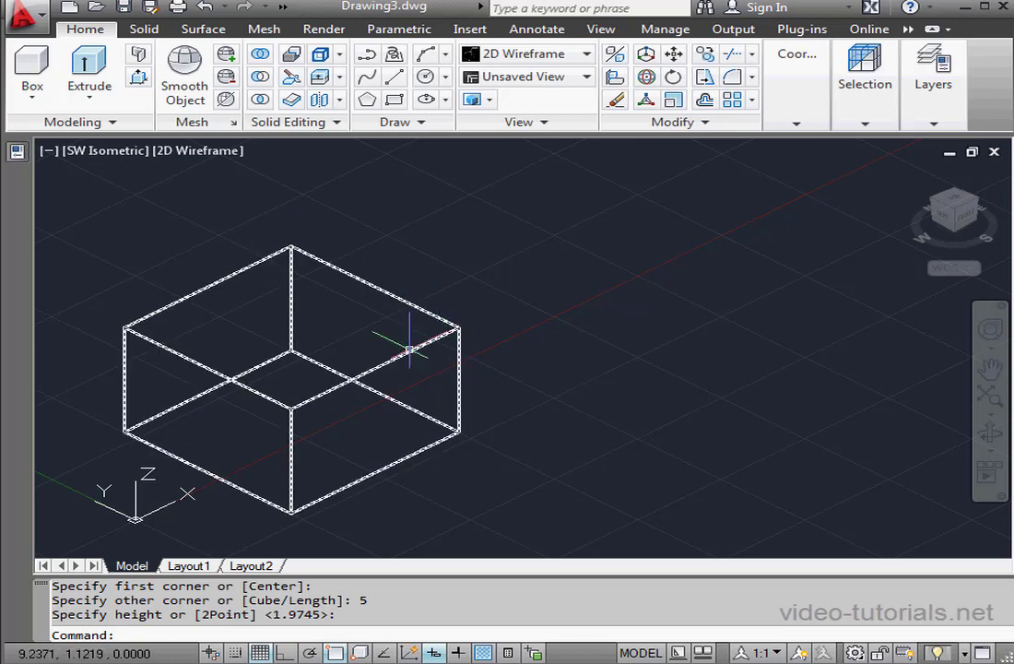
# - Turn on Dynamic UCS so that new solids can be drawn directly on the faces of the box
pyautogui.click(954, 221)
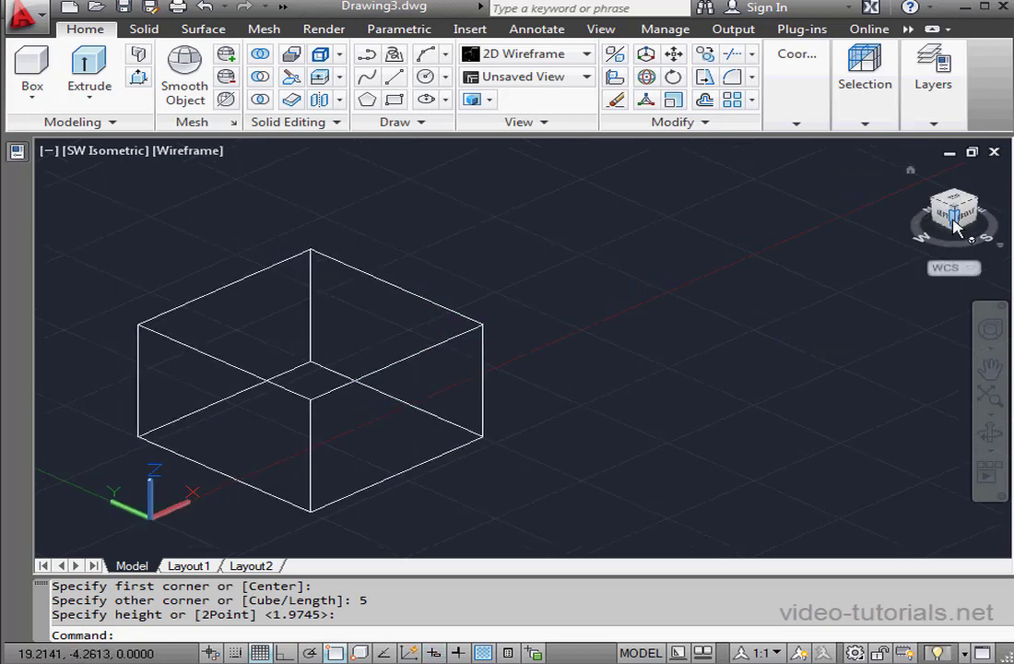
pyautogui.click(956, 223)
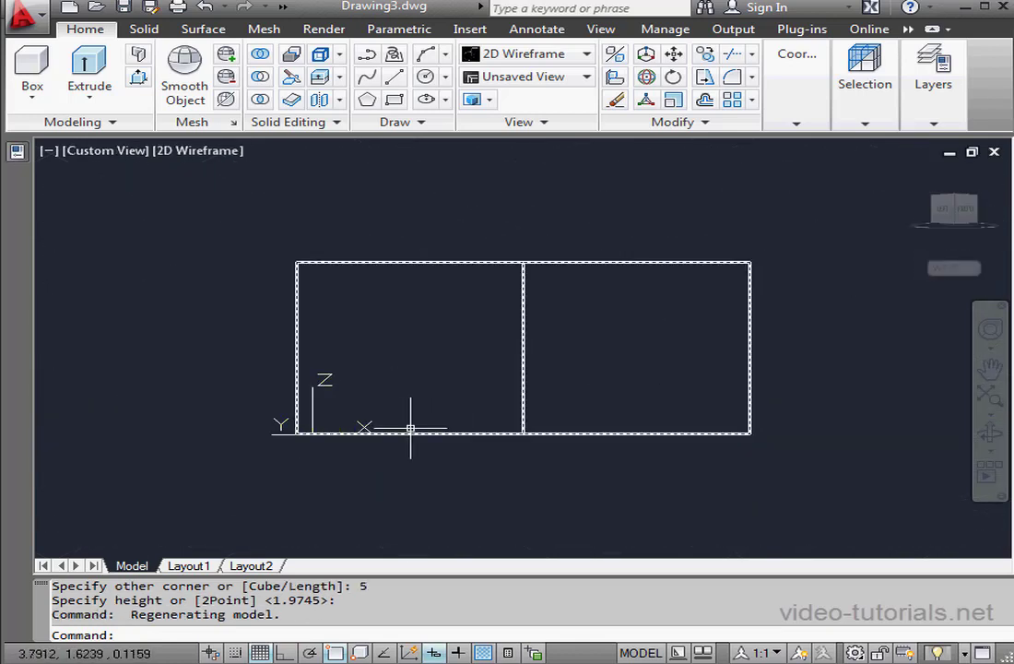
pyautogui.click(954, 197)
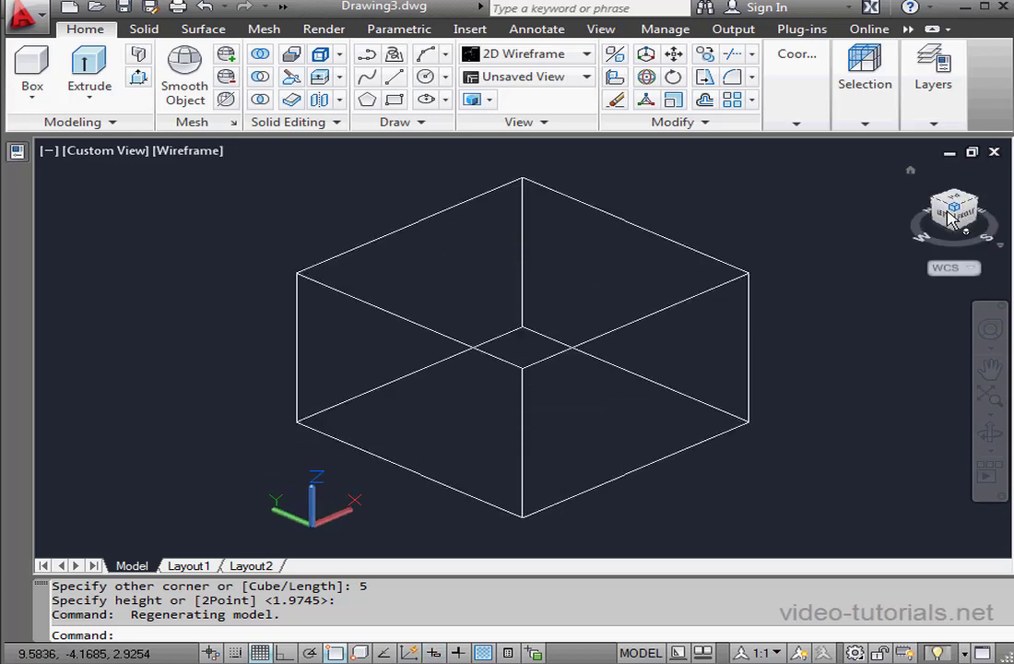
pyautogui.scroll(-4, 762, 340)
pyautogui.moveTo(761, 341); pyautogui.dragTo(443, 364, button='middle')
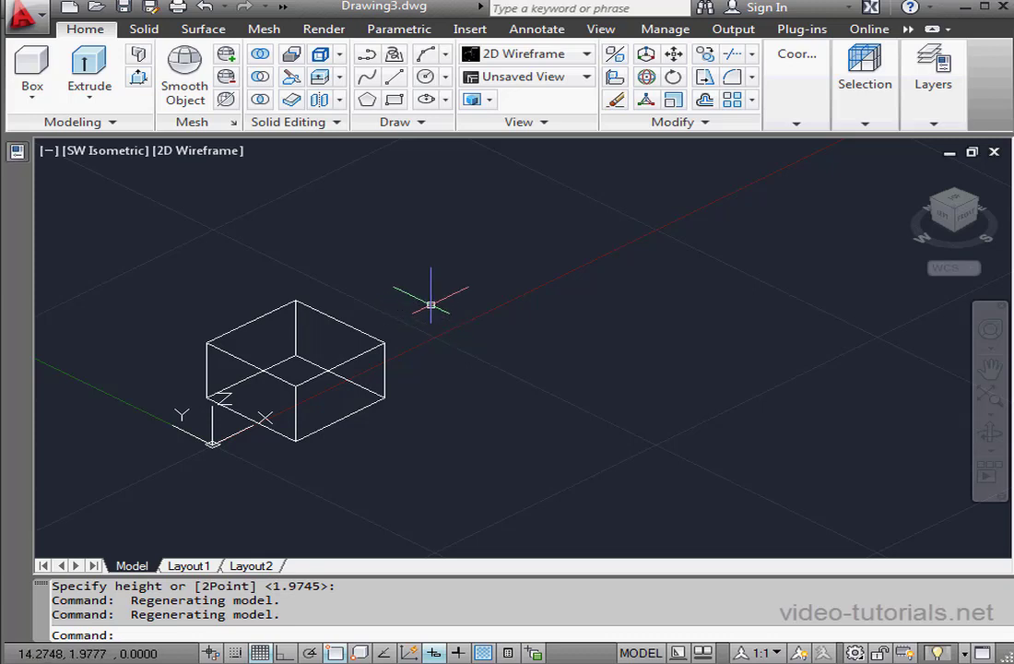
pyautogui.click(412, 653)
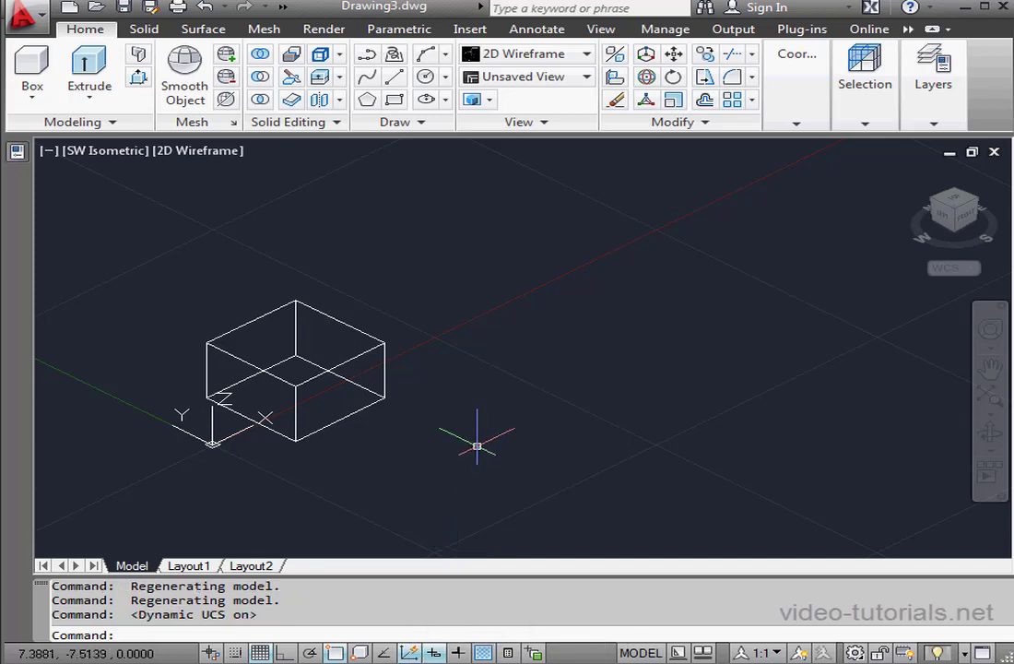
# - Try to draw a four-sided pyramid on the box's top face with its base center picked by eye, and undo it
pyautogui.click(33, 96)
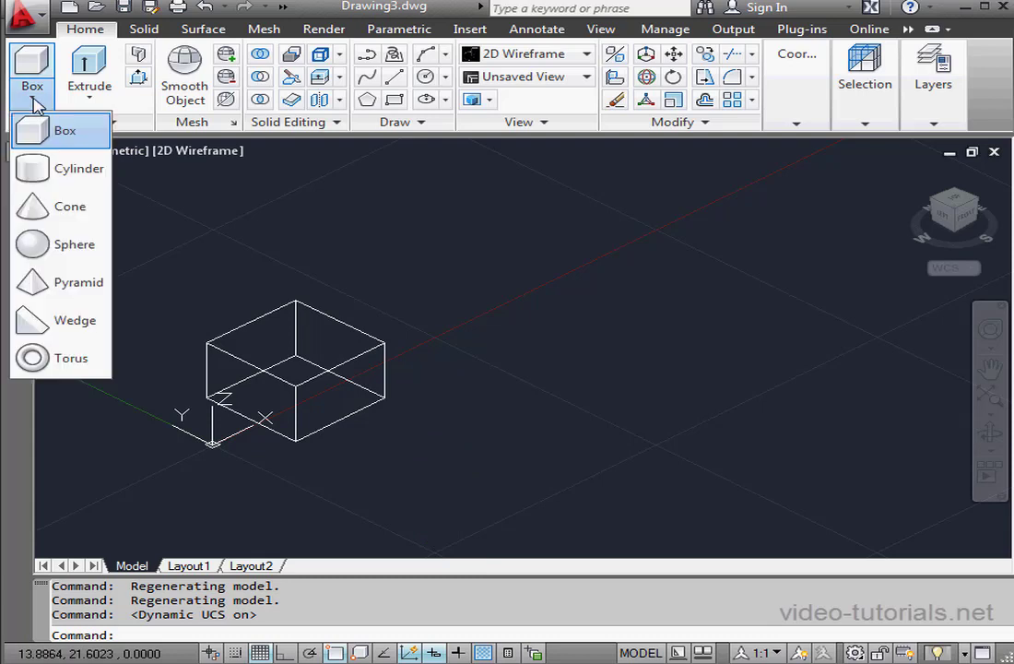
pyautogui.click(91, 284)
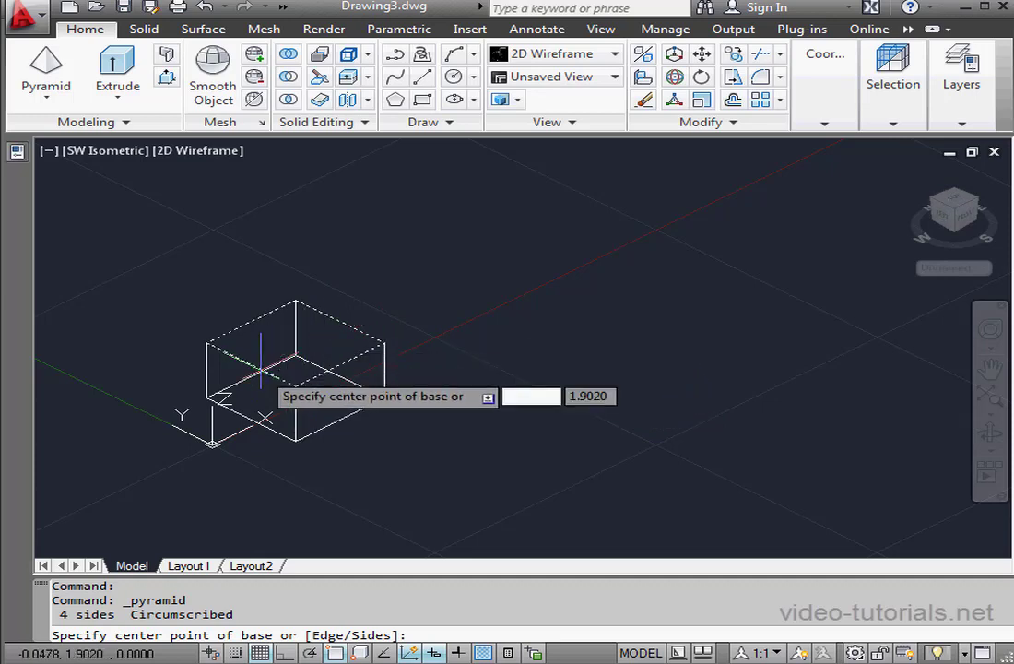
pyautogui.click(327, 322)
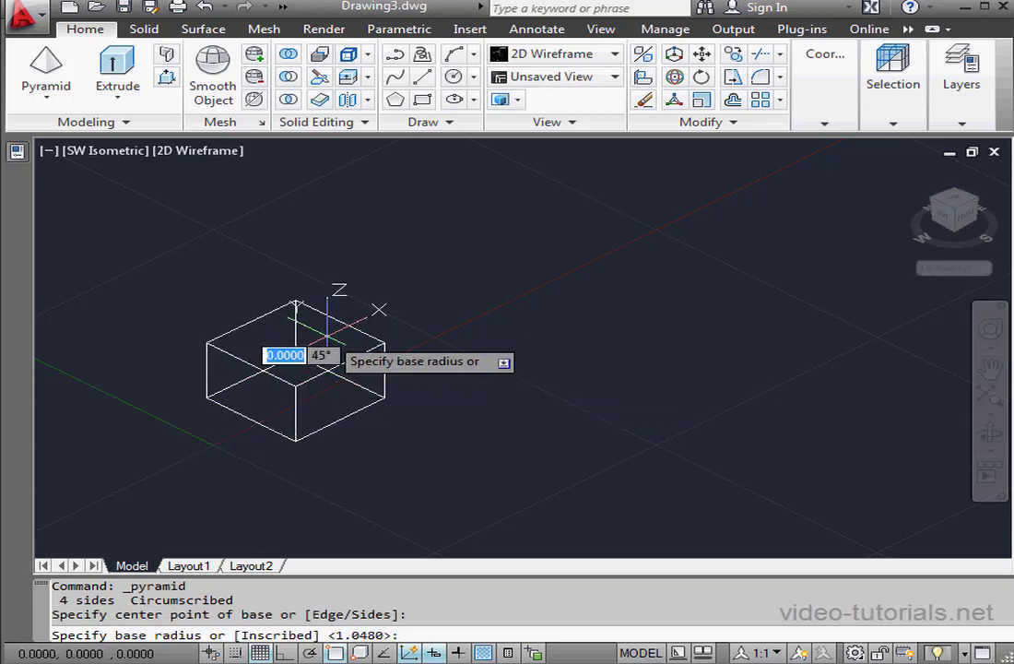
pyautogui.click(427, 343)
pyautogui.click(350, 220)
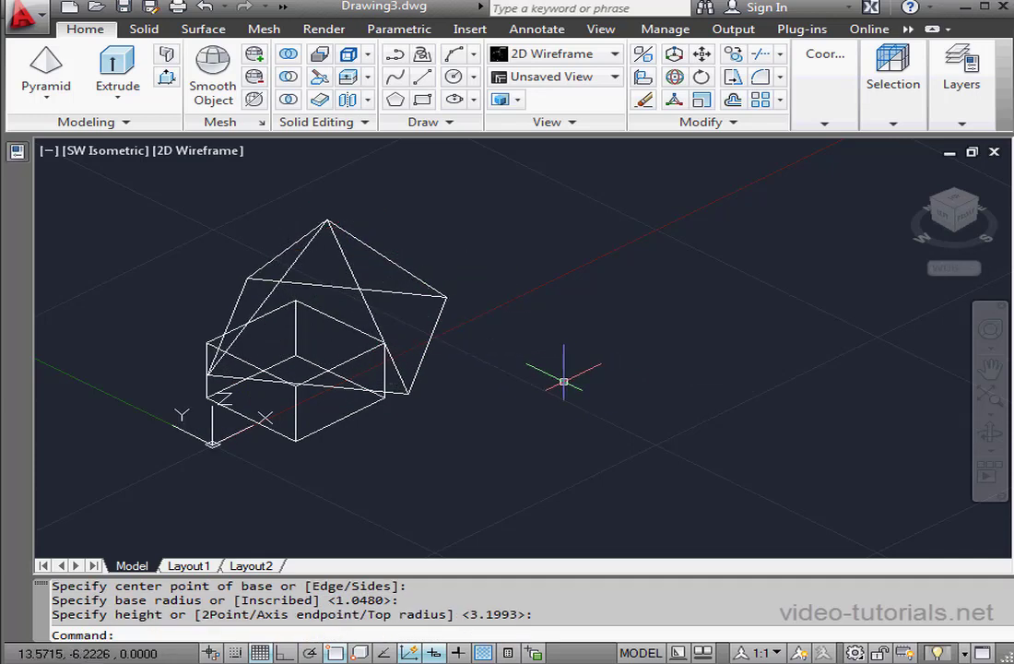
pyautogui.moveTo(484, 456)
pyautogui.keyDown('shift'); pyautogui.mouseDown(button='middle')
pyautogui.moveTo(477, 389)
pyautogui.moveTo(471, 443)
pyautogui.mouseUp(button='middle'); pyautogui.keyUp('shift')
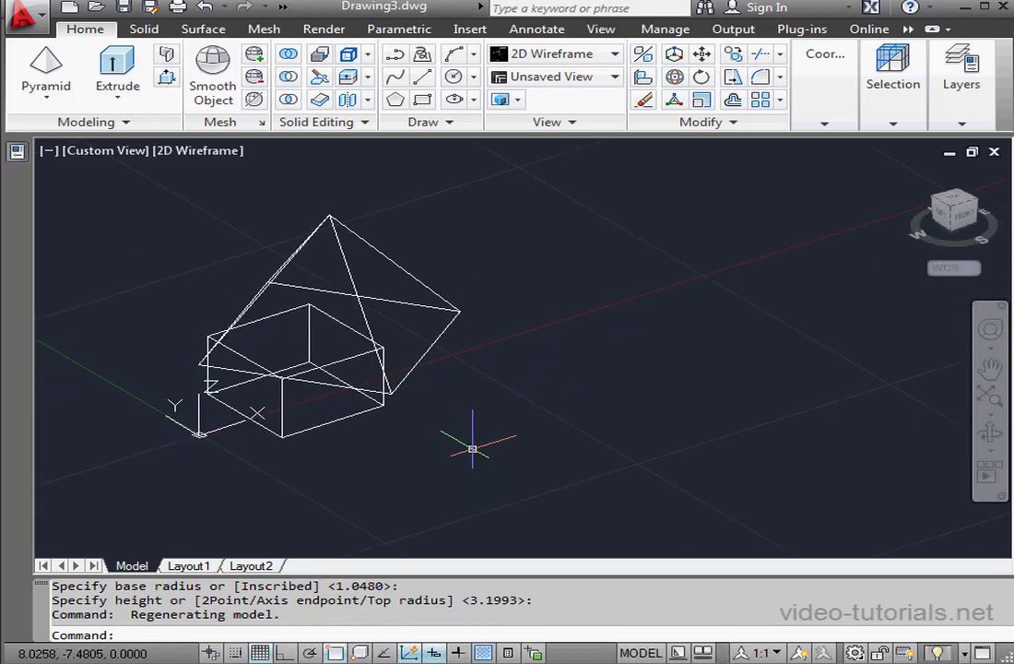
pyautogui.click(205, 7)
pyautogui.click(206, 7)
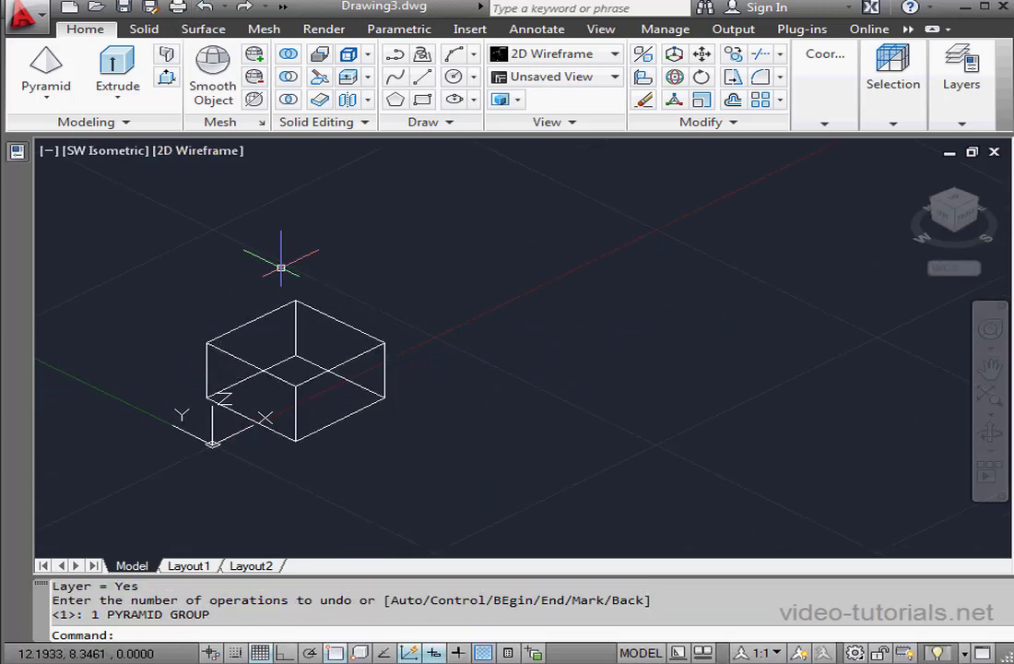
# - Draw a pyramid about 5 units high on the box's top face, centered midway between opposite edge midpoints, with its base reaching an edge midpoint
pyautogui.click(46, 67)
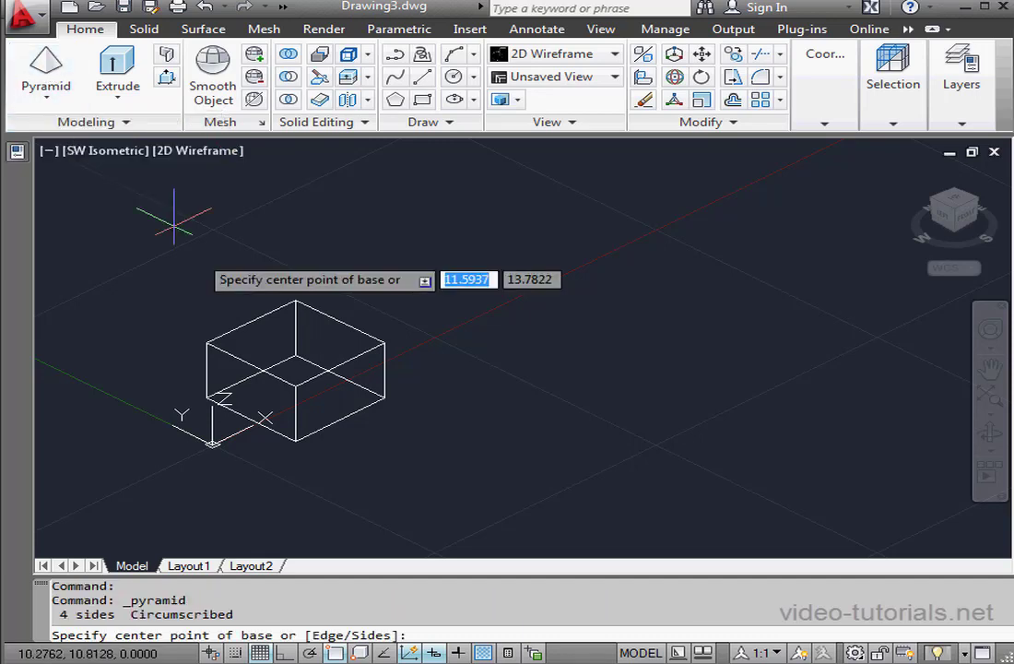
pyautogui.keyDown('shift'); pyautogui.rightClick(470, 494); pyautogui.keyUp('shift')
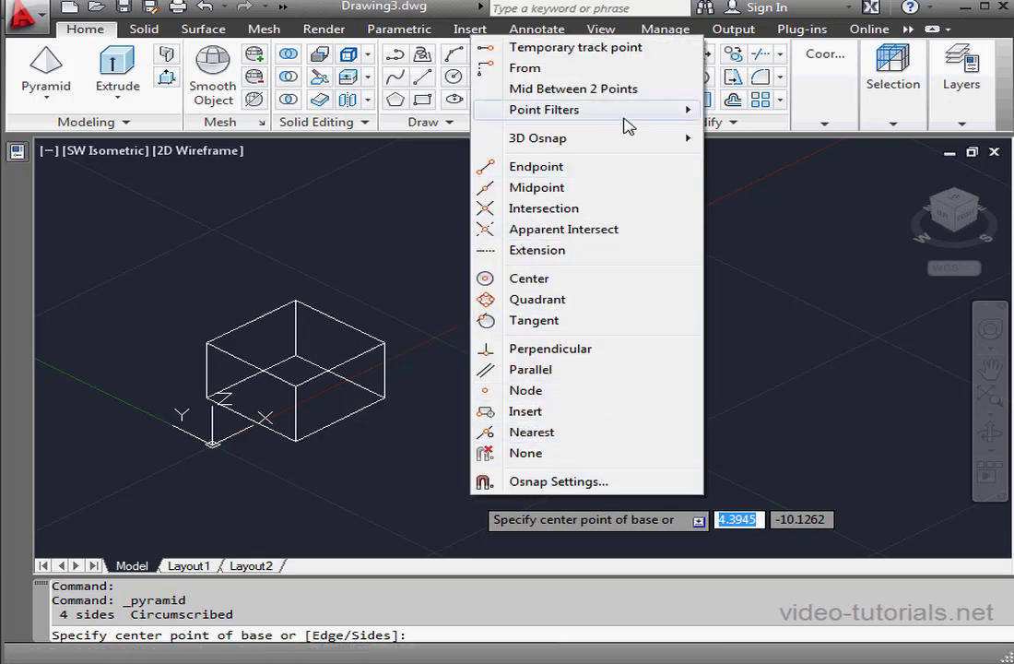
pyautogui.click(618, 89)
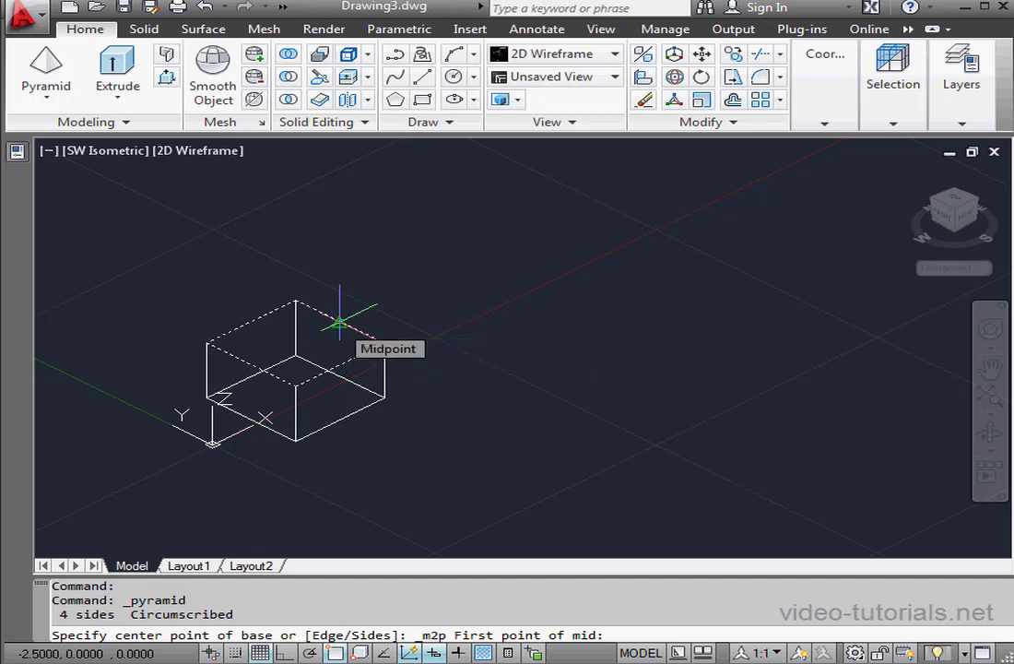
pyautogui.click(340, 323)
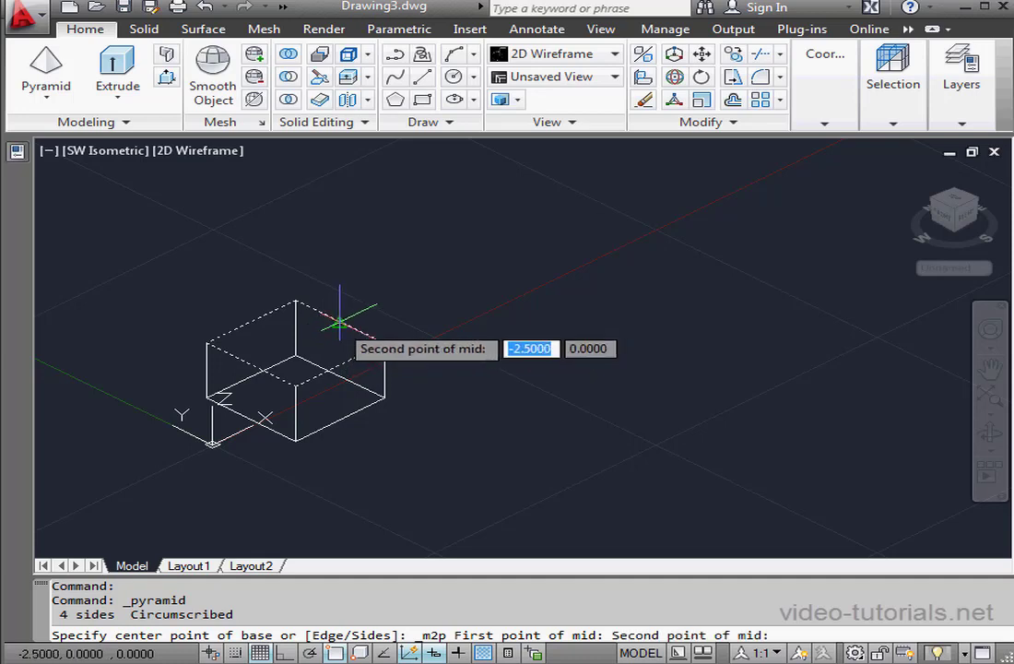
pyautogui.click(250, 364)
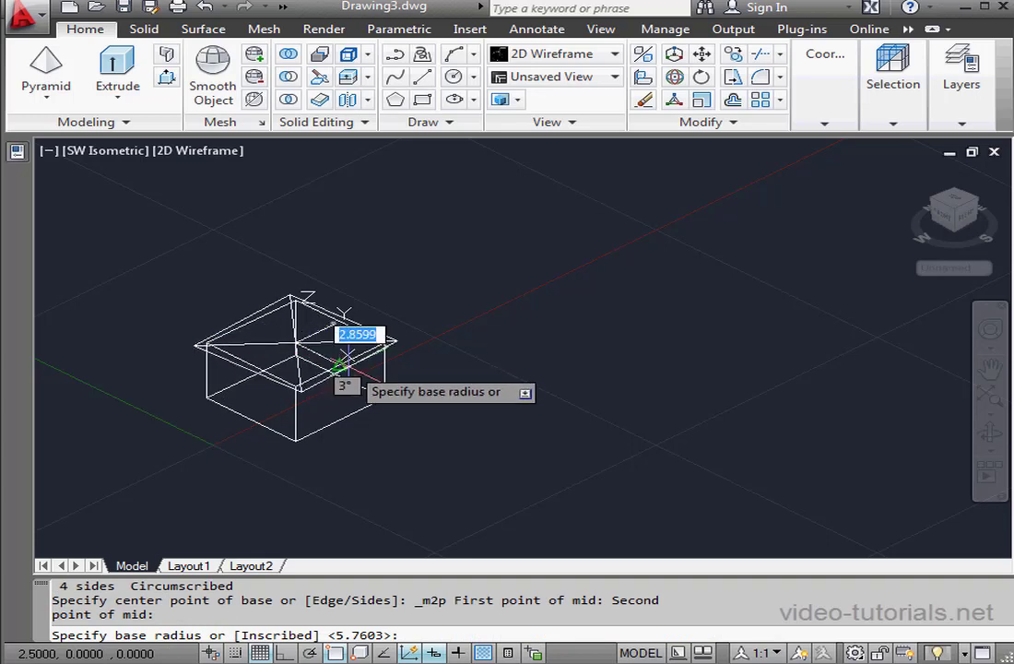
pyautogui.click(341, 369)
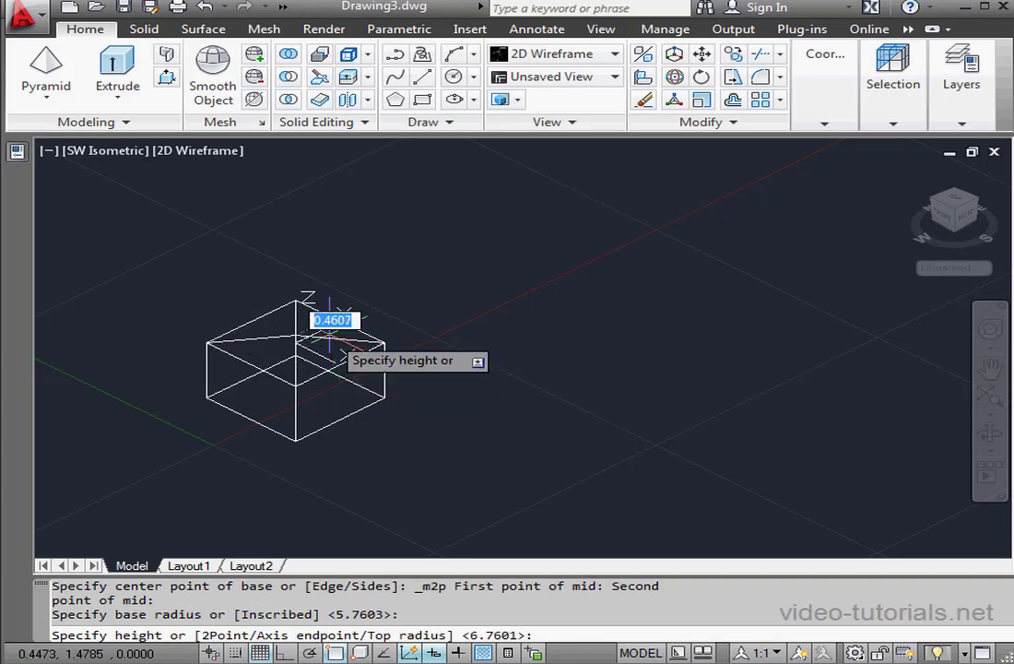
pyautogui.click(314, 263)
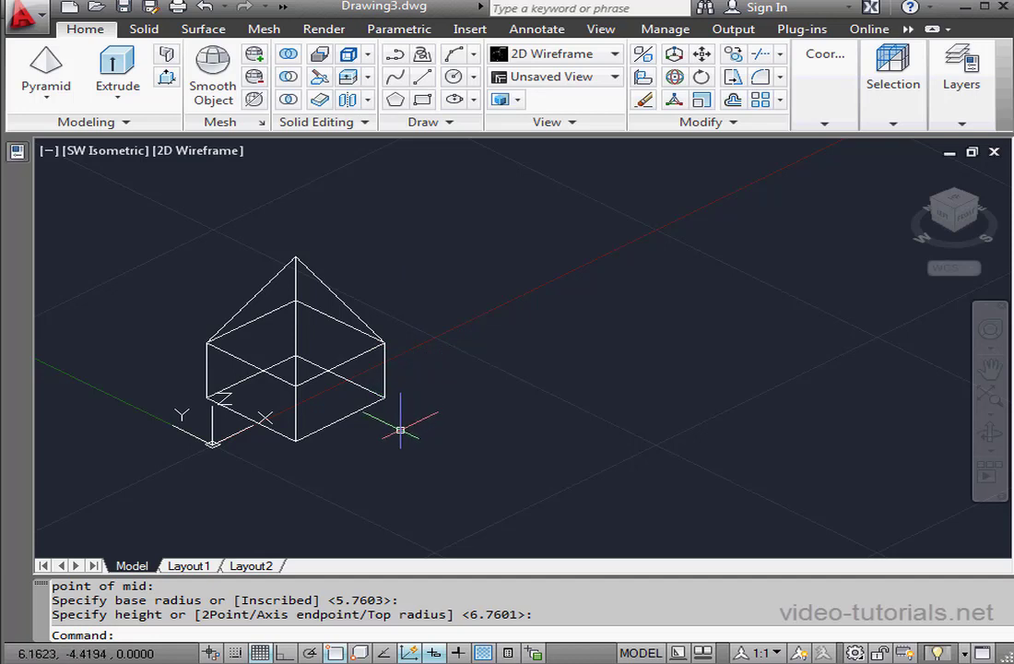
# - Examine the box and pyramid from another angle in the Realistic visual style, and return to 2D Wireframe
pyautogui.keyDown('shift'); pyautogui.moveTo(396, 439); pyautogui.dragTo(350, 432, button='middle'); pyautogui.keyUp('shift')
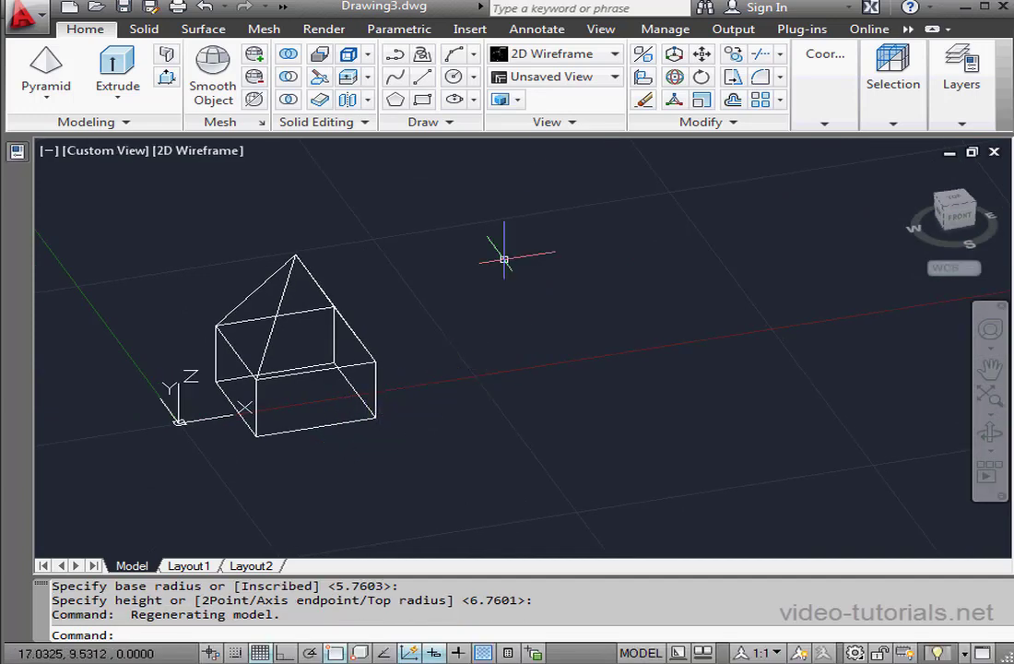
pyautogui.click(614, 53)
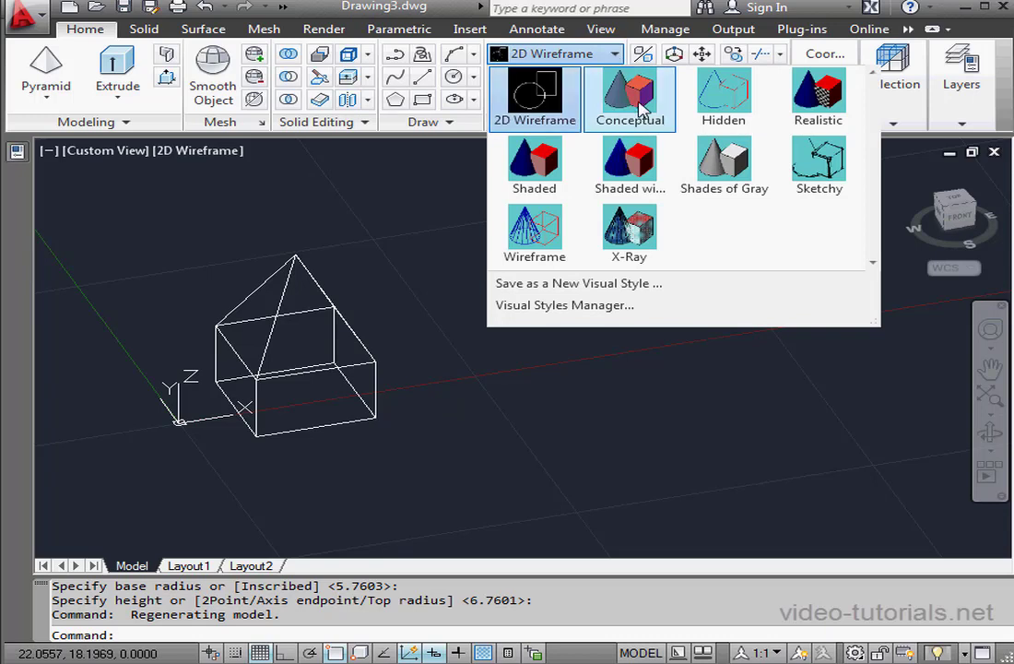
pyautogui.click(823, 102)
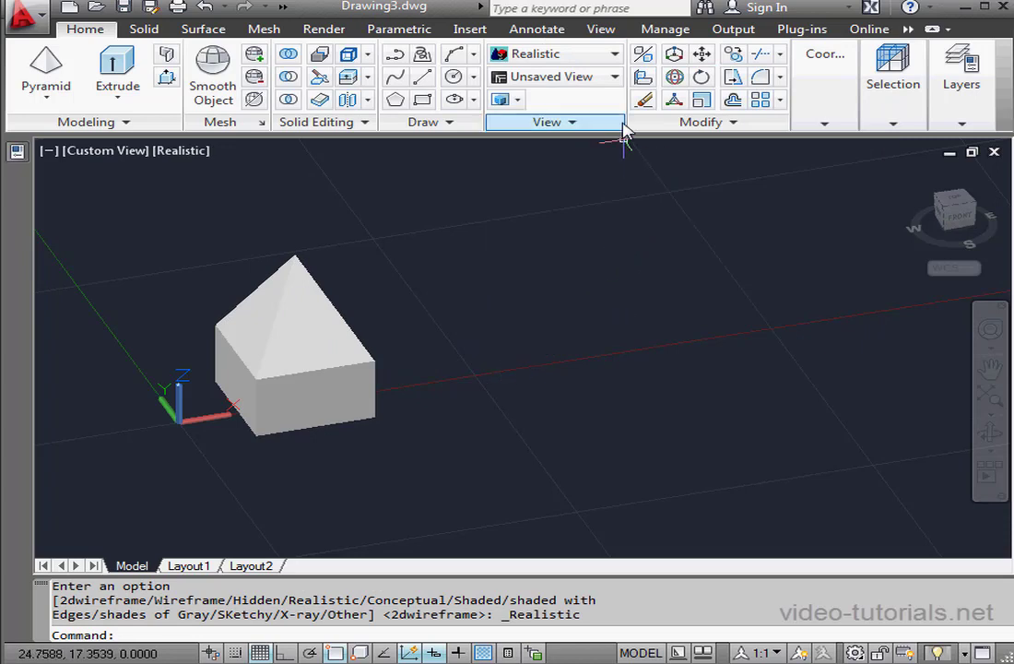
pyautogui.click(615, 54)
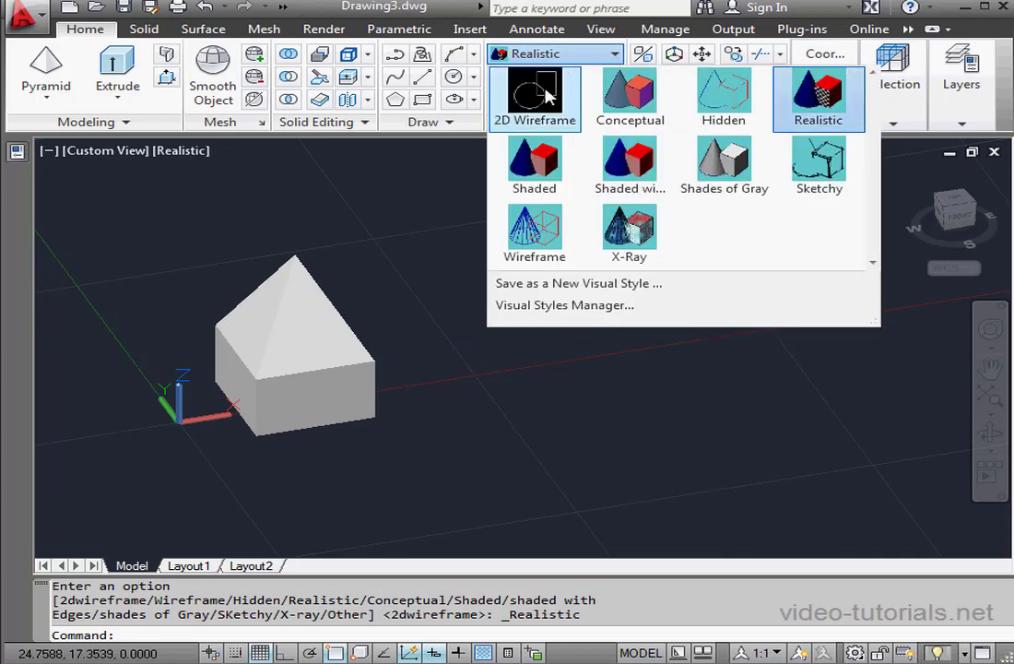
pyautogui.click(546, 96)
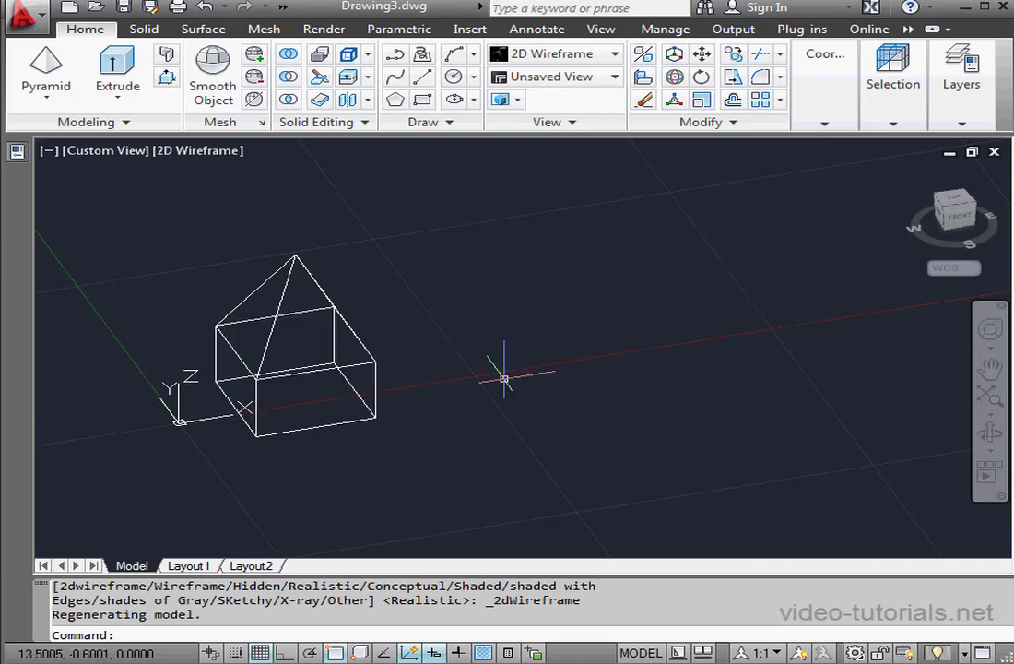
# - Draw a downward pyramid about 4.2 units high on the box's bottom face, centered midway between opposite edge midpoints, with its base reaching an edge midpoint
pyautogui.click(946, 229)
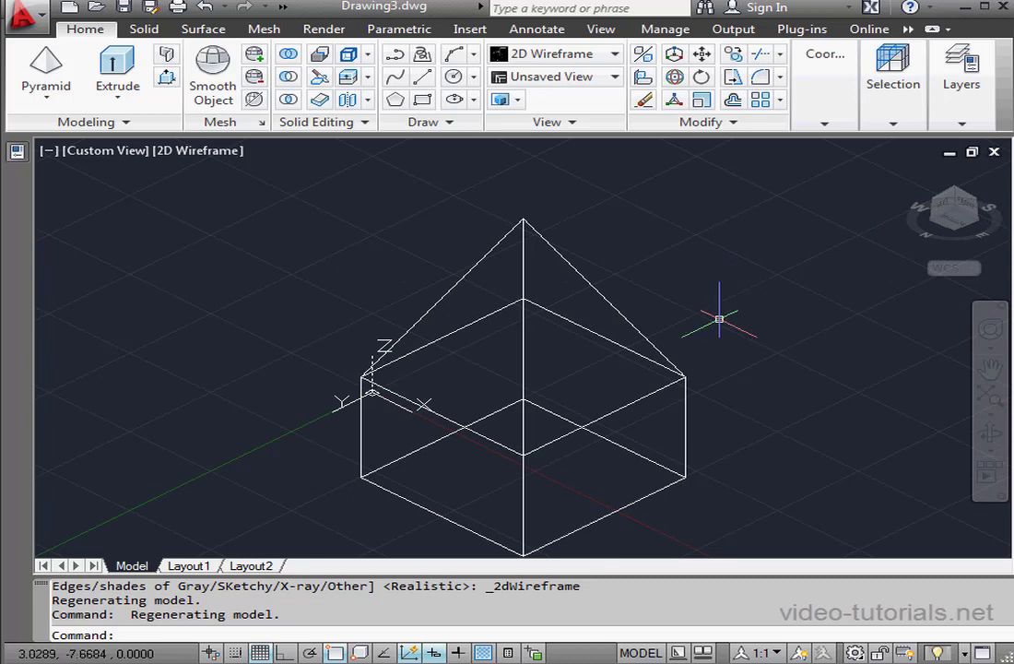
pyautogui.moveTo(707, 455); pyautogui.dragTo(620, 315, button='middle')
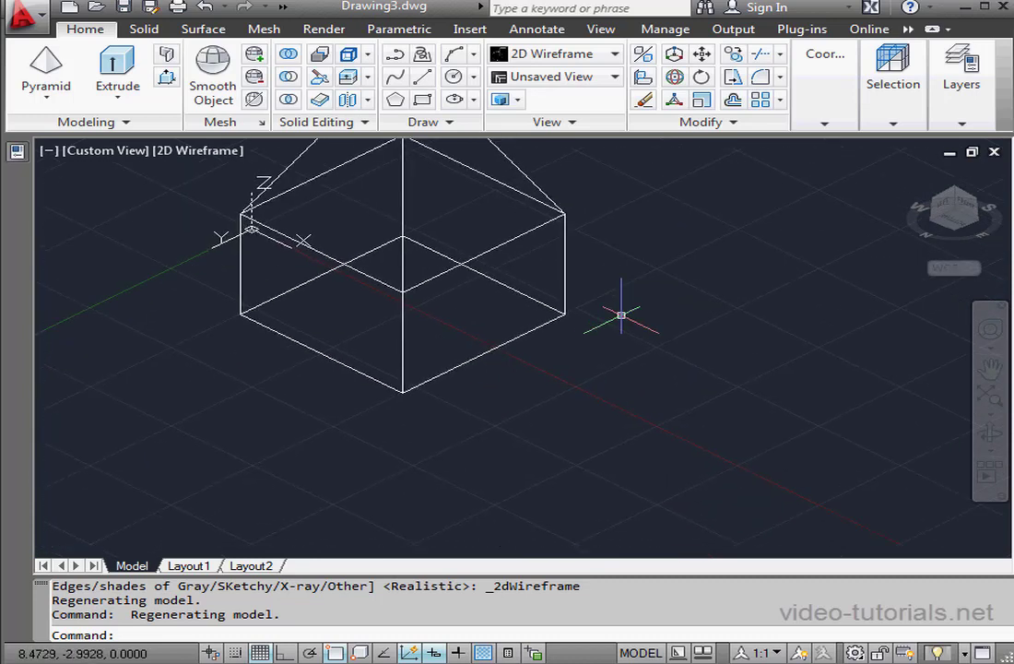
pyautogui.click(57, 83)
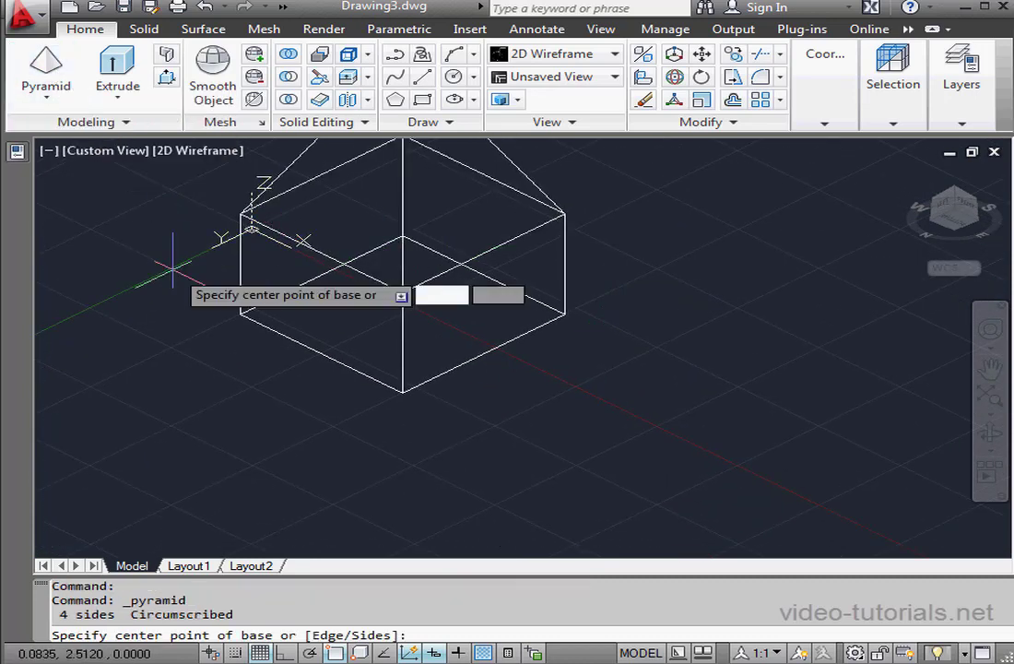
pyautogui.keyDown('shift'); pyautogui.rightClick(553, 517); pyautogui.keyUp('shift')
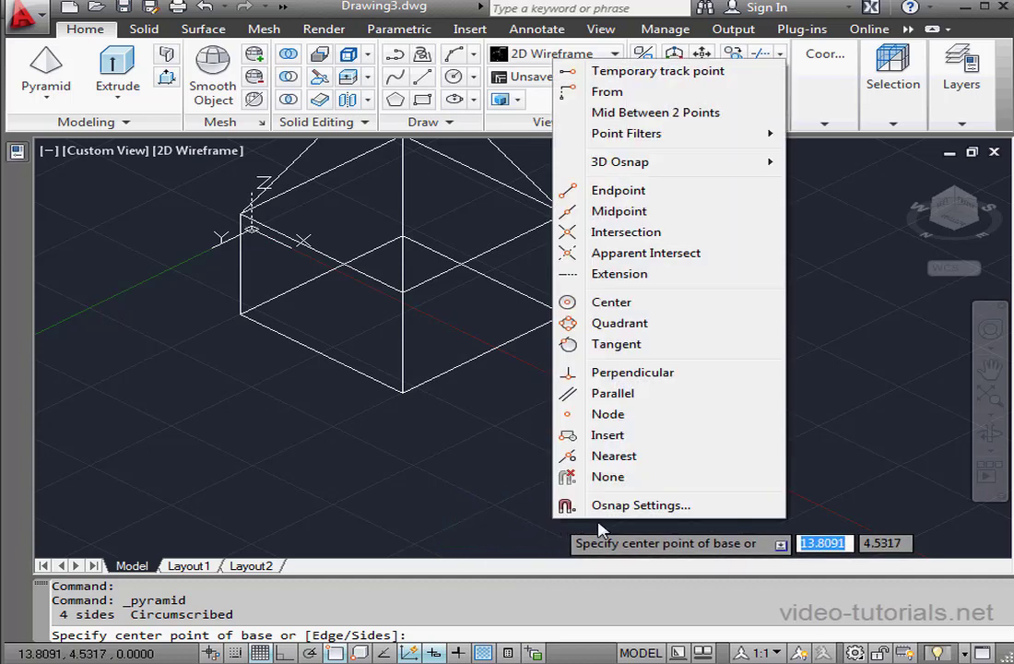
pyautogui.click(703, 115)
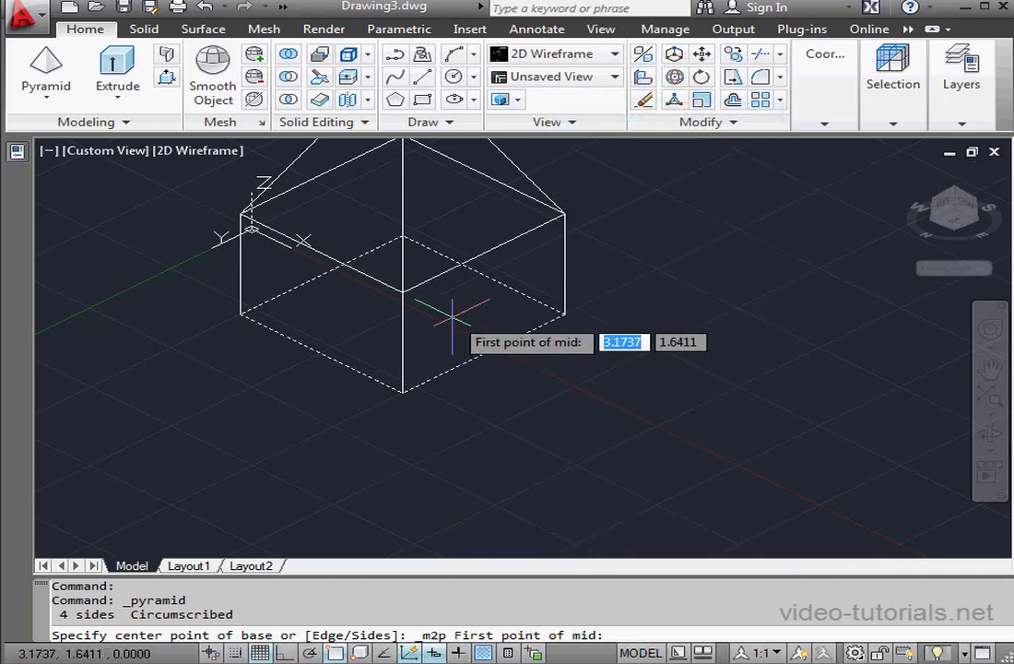
pyautogui.click(483, 275)
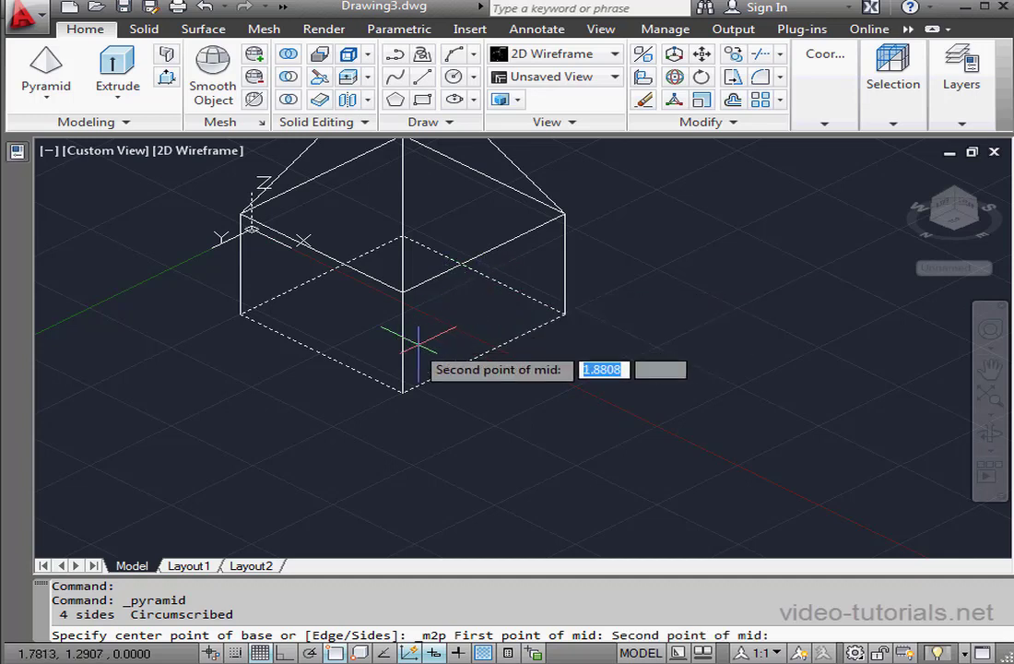
pyautogui.click(324, 352)
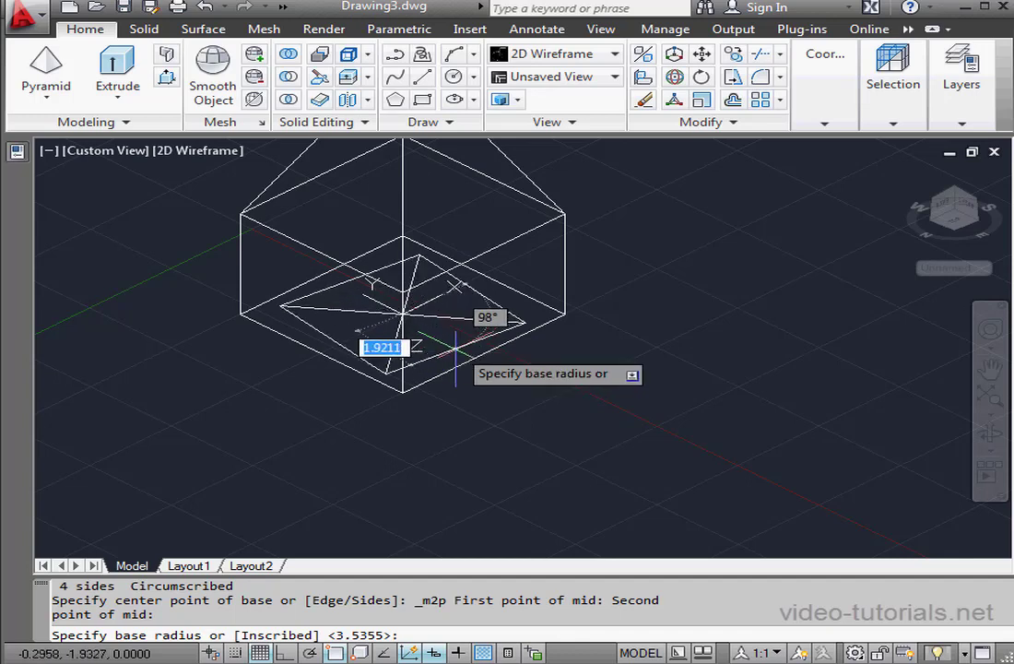
pyautogui.click(484, 353)
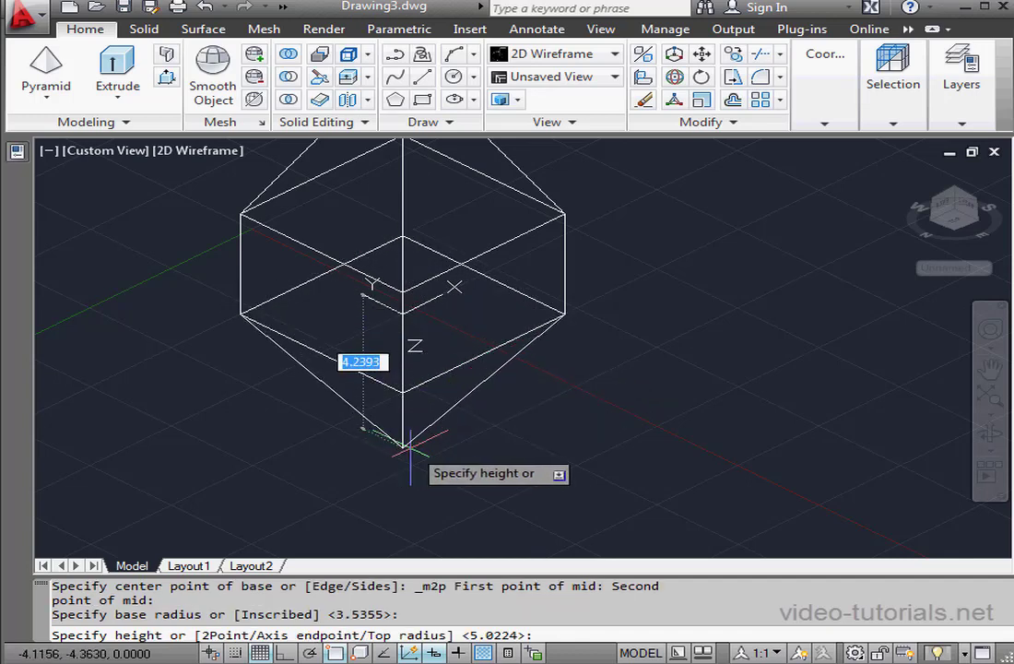
pyautogui.click(410, 448)
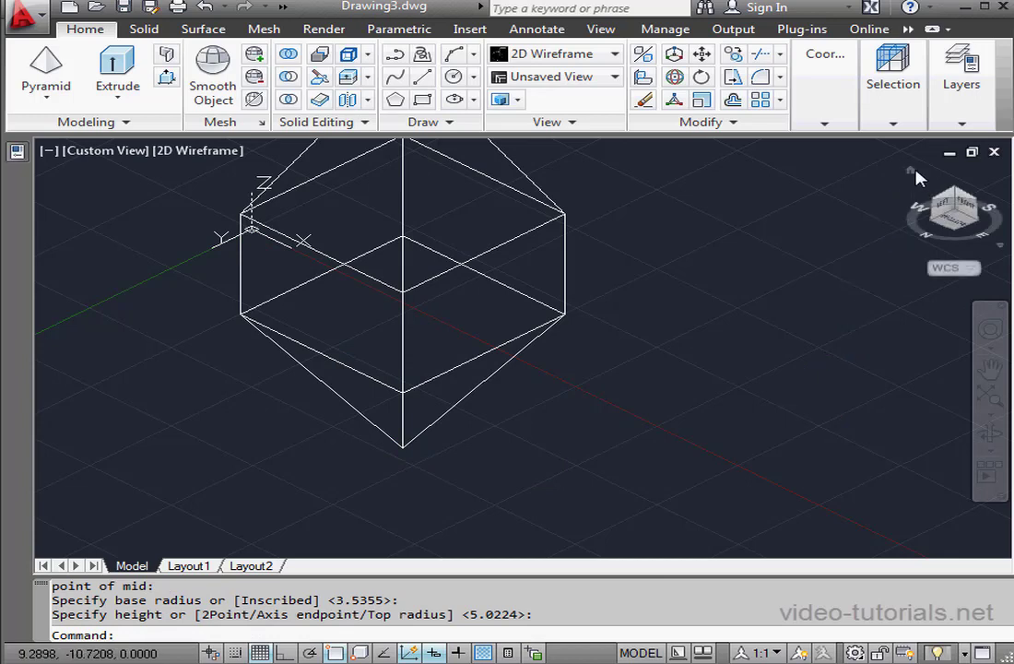
# - Draw a cylinder beside the box and pyramids, with a base radius of about 3.1 units and a height of about 2.8 units
pyautogui.click(910, 172)
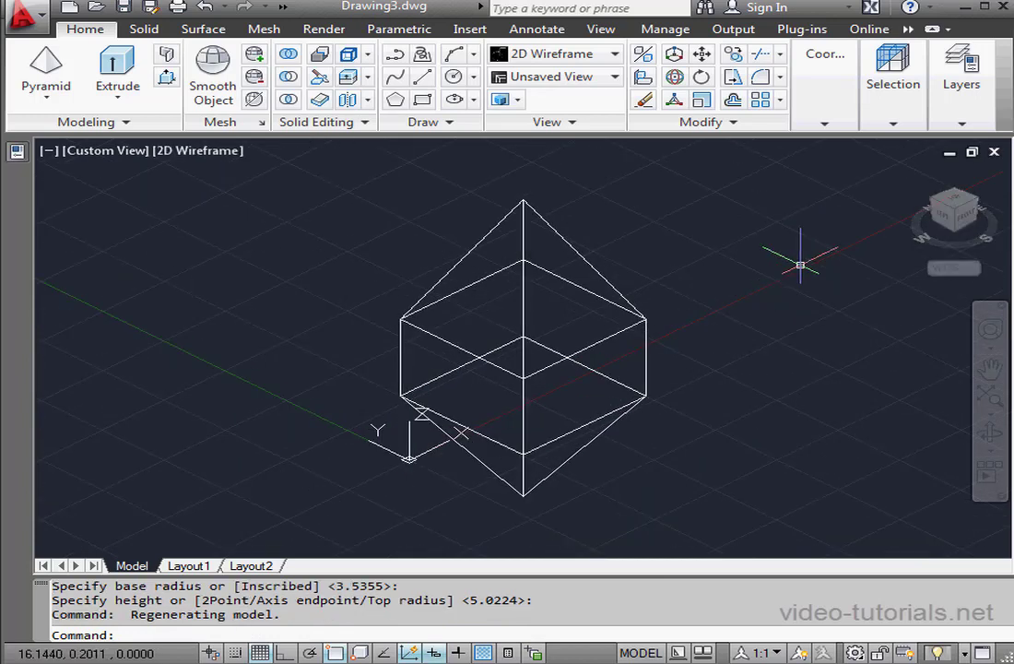
pyautogui.keyDown('shift'); pyautogui.moveTo(662, 455); pyautogui.dragTo(629, 447, button='middle'); pyautogui.keyUp('shift')
pyautogui.moveTo(786, 409); pyautogui.dragTo(473, 405, button='middle')
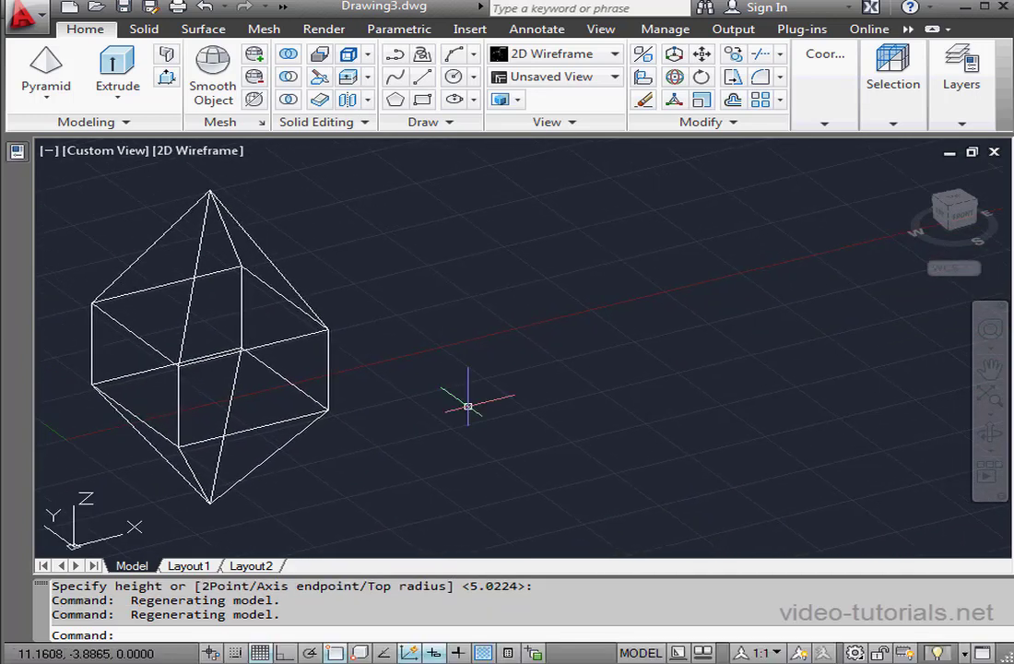
pyautogui.click(48, 99)
pyautogui.click(88, 166)
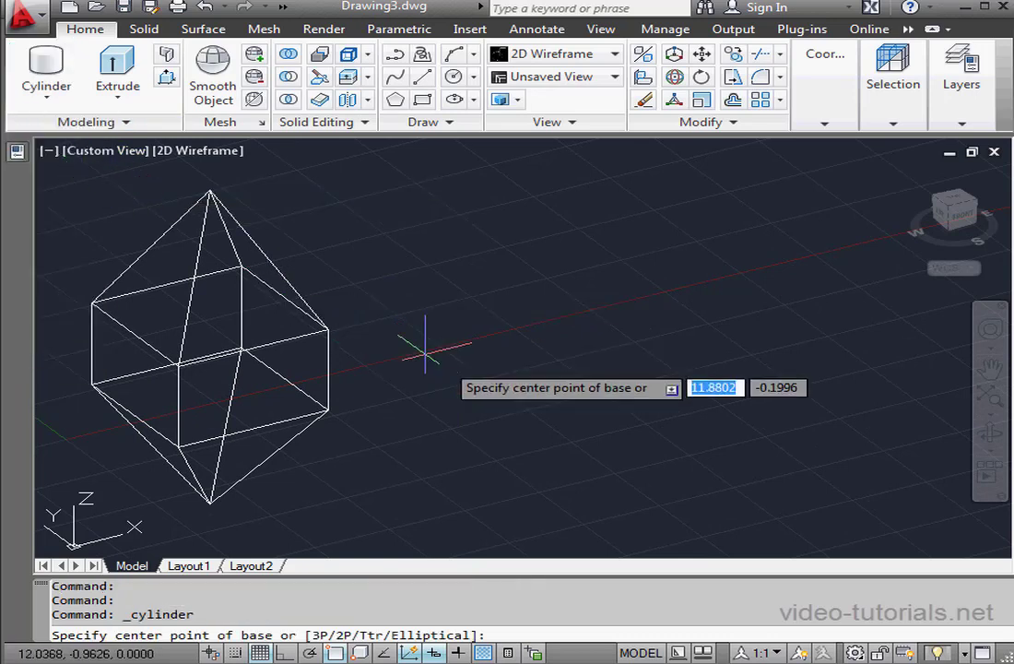
pyautogui.click(568, 409)
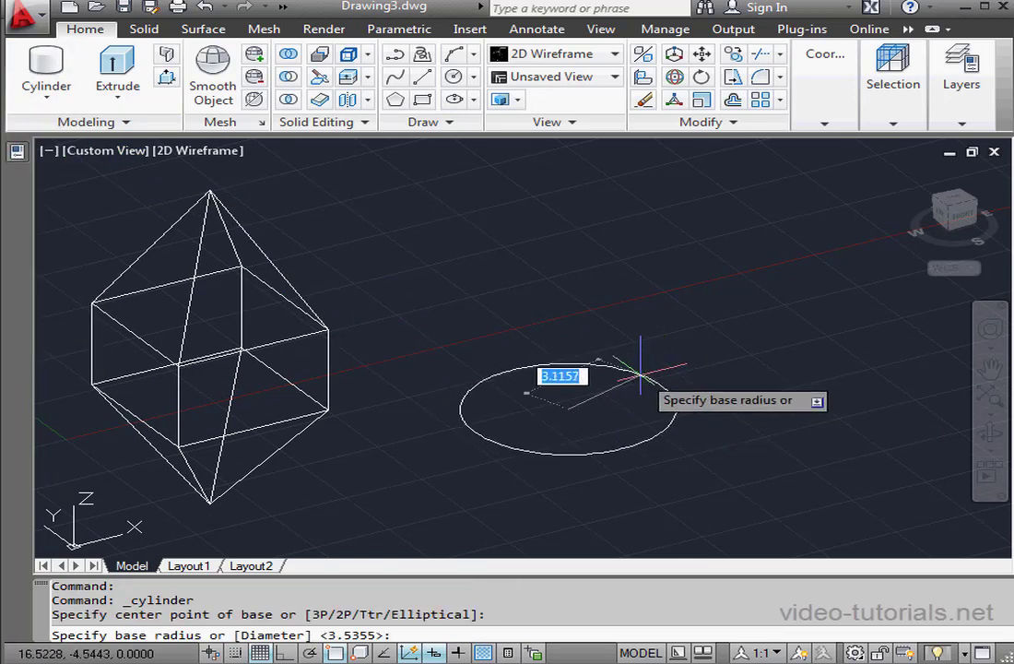
pyautogui.click(671, 393)
pyautogui.click(588, 338)
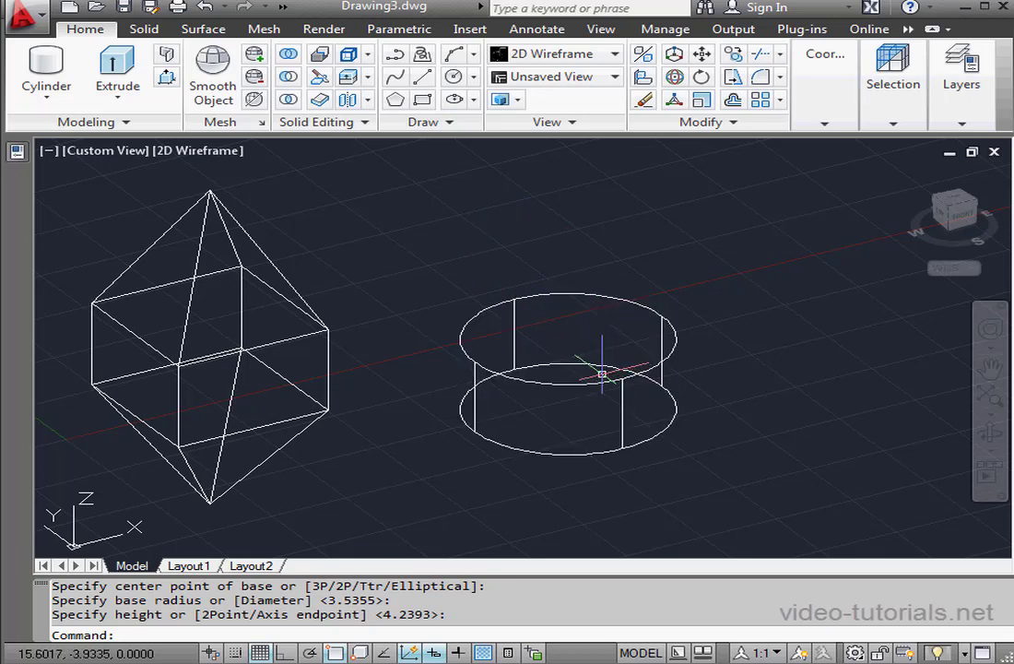
# - Draw a cone about 4.6 units high on the cylinder's top face, centered midway between opposite quadrants, with its base reaching a quadrant
pyautogui.click(47, 98)
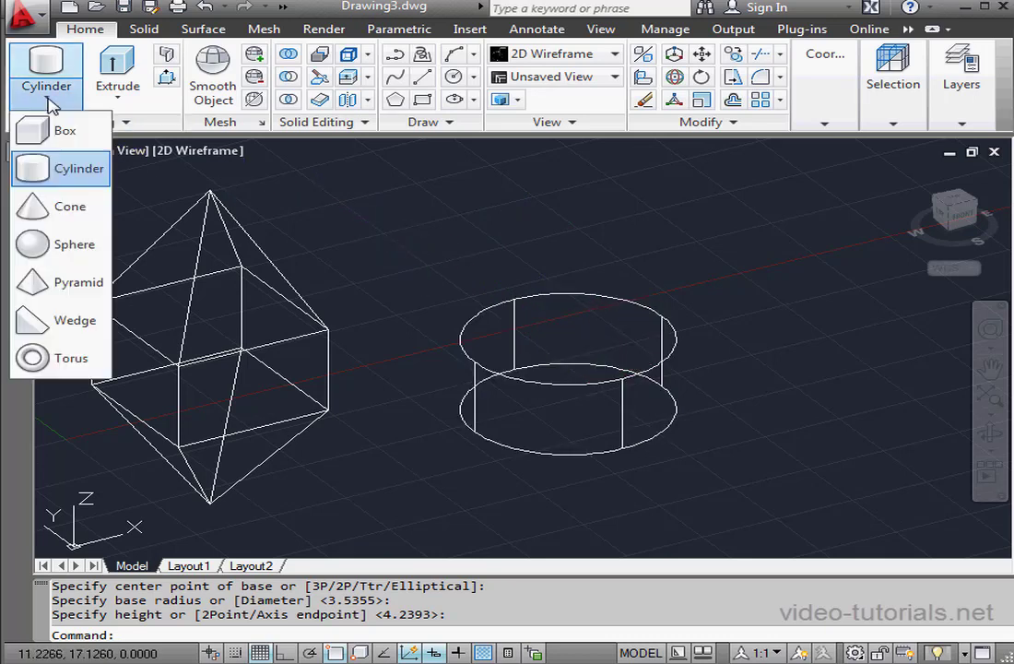
pyautogui.click(70, 210)
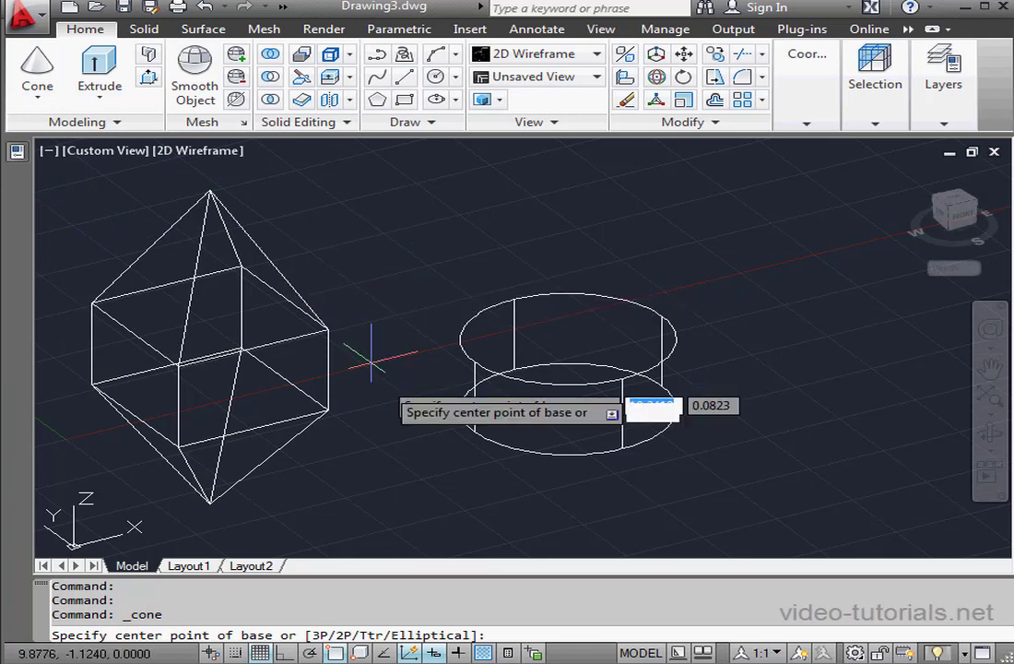
pyautogui.keyDown('shift'); pyautogui.rightClick(429, 505); pyautogui.keyUp('shift')
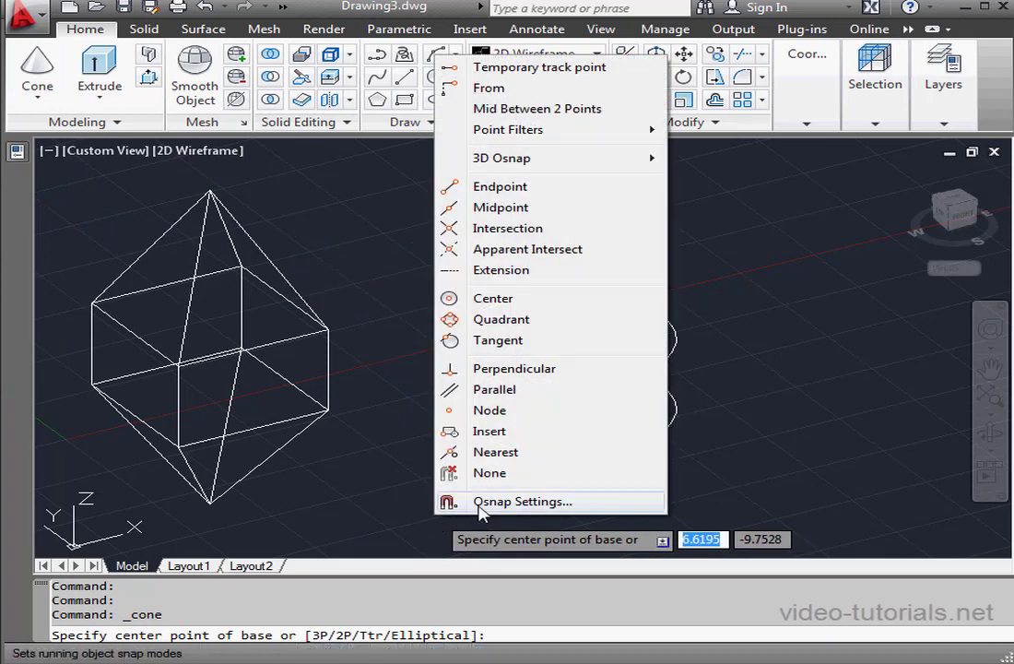
pyautogui.click(583, 111)
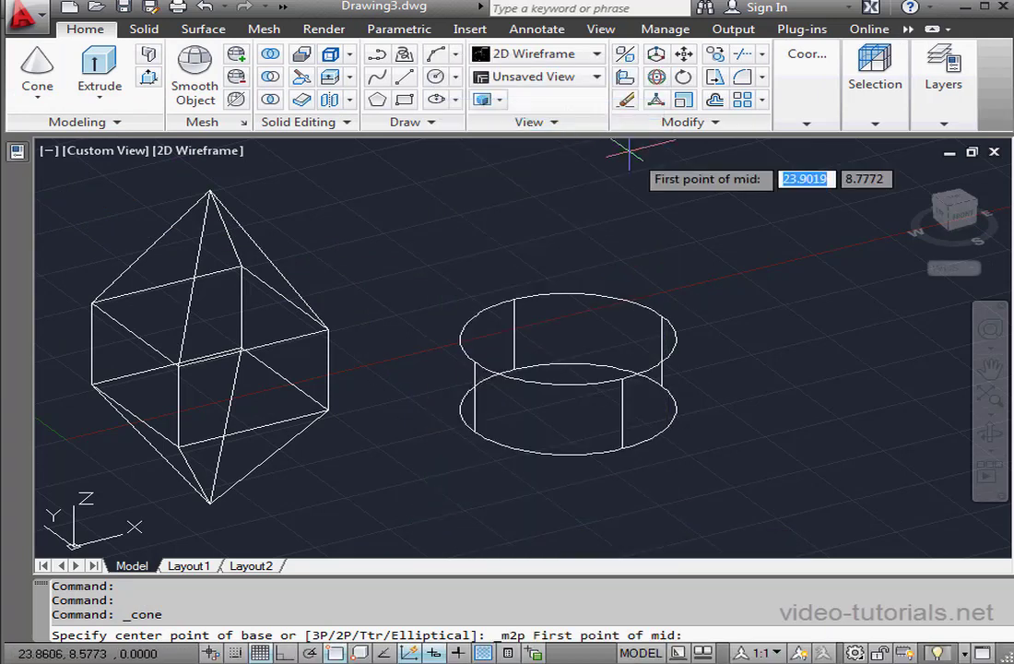
pyautogui.click(662, 316)
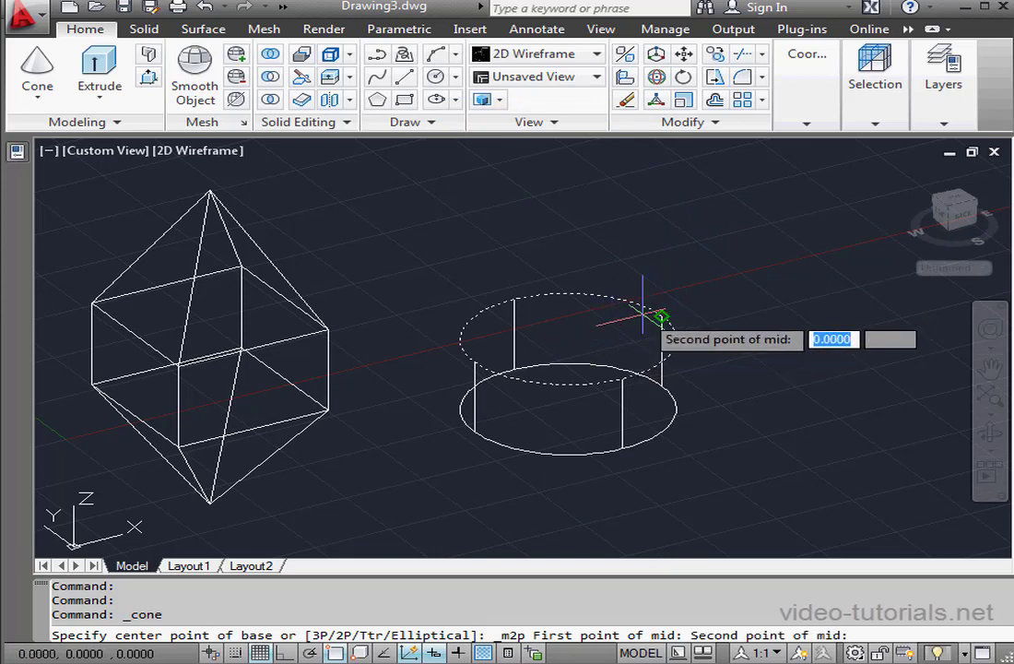
pyautogui.click(475, 358)
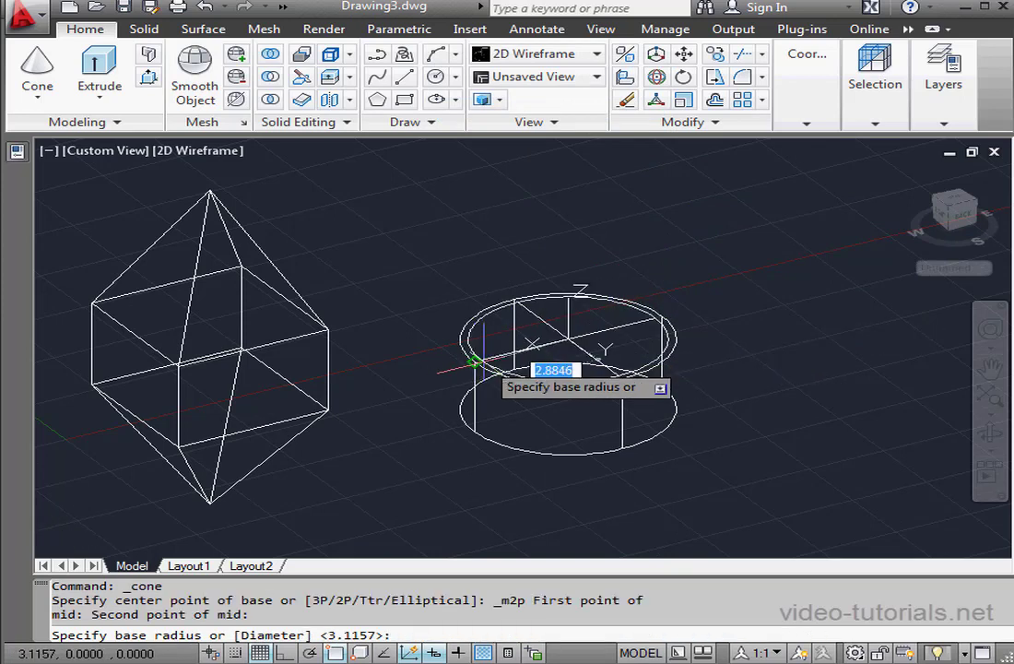
pyautogui.click(623, 378)
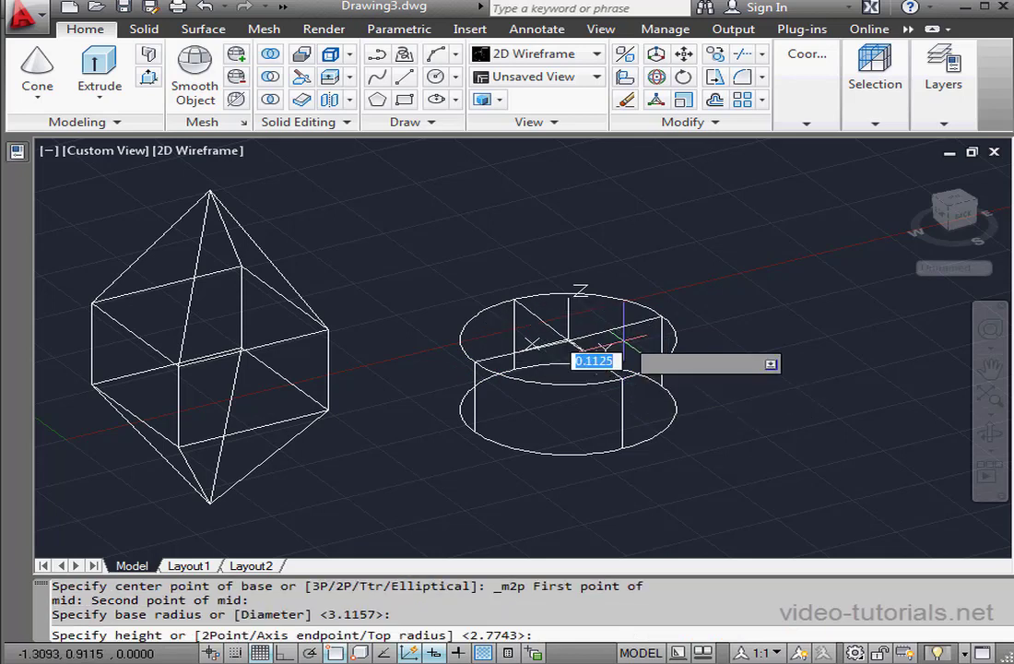
pyautogui.click(568, 224)
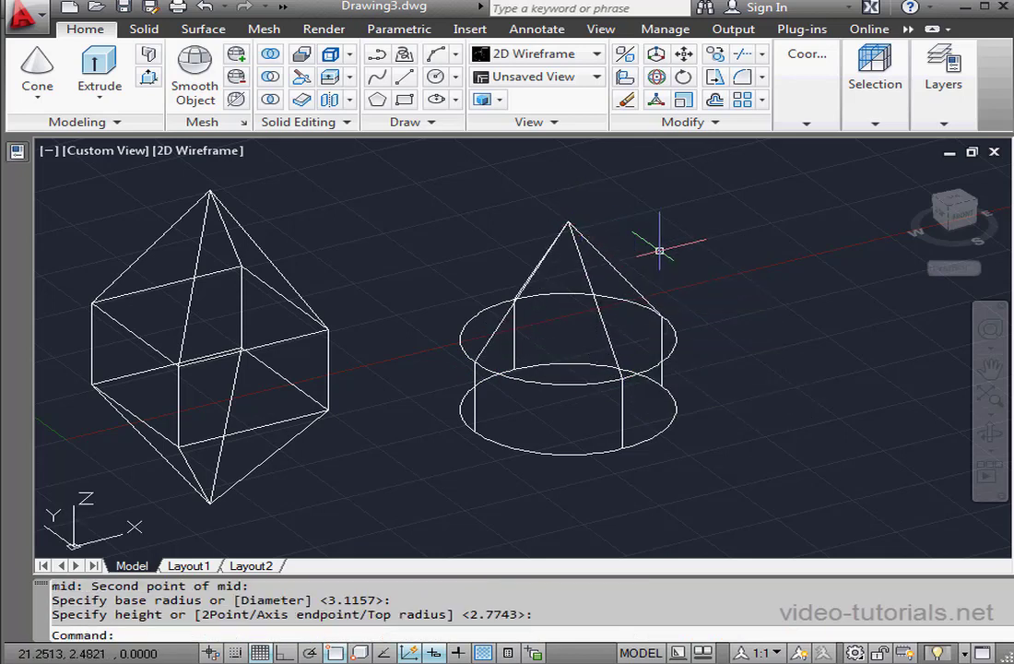
# - Draw a downward cone on the cylinder's bottom face, centered midway between opposite quadrants, with its base reaching a quadrant
pyautogui.click(952, 236)
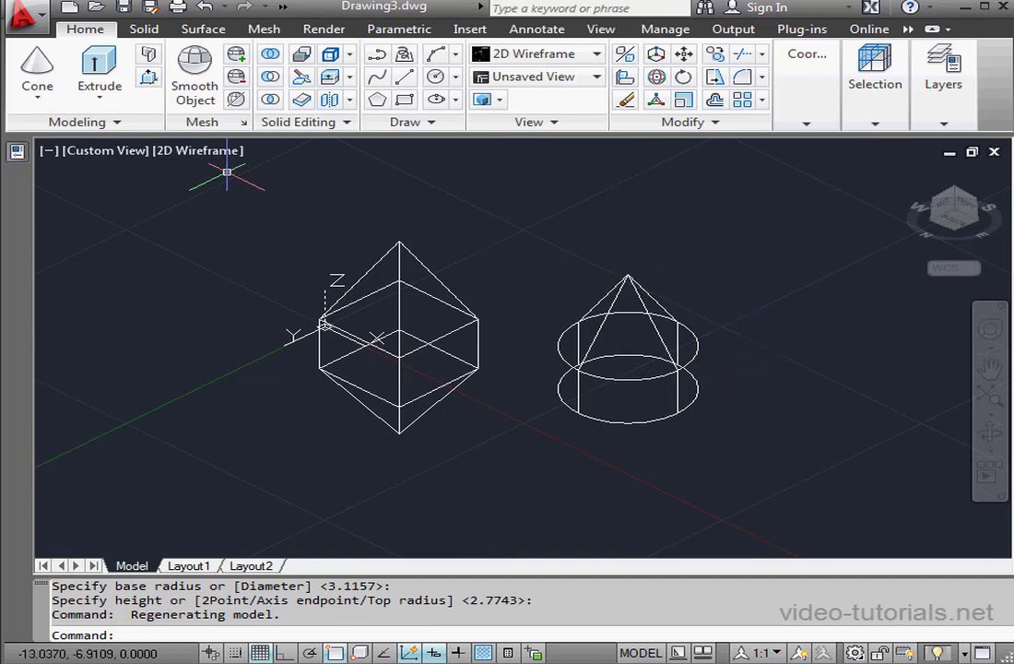
pyautogui.click(37, 66)
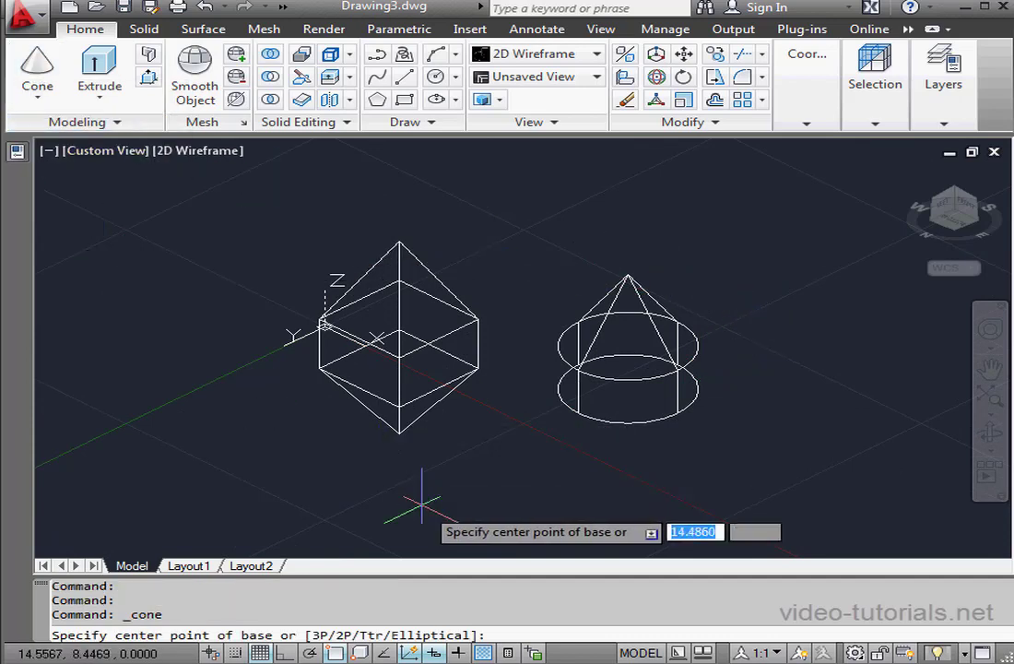
pyautogui.keyDown('shift'); pyautogui.rightClick(466, 522); pyautogui.keyUp('shift')
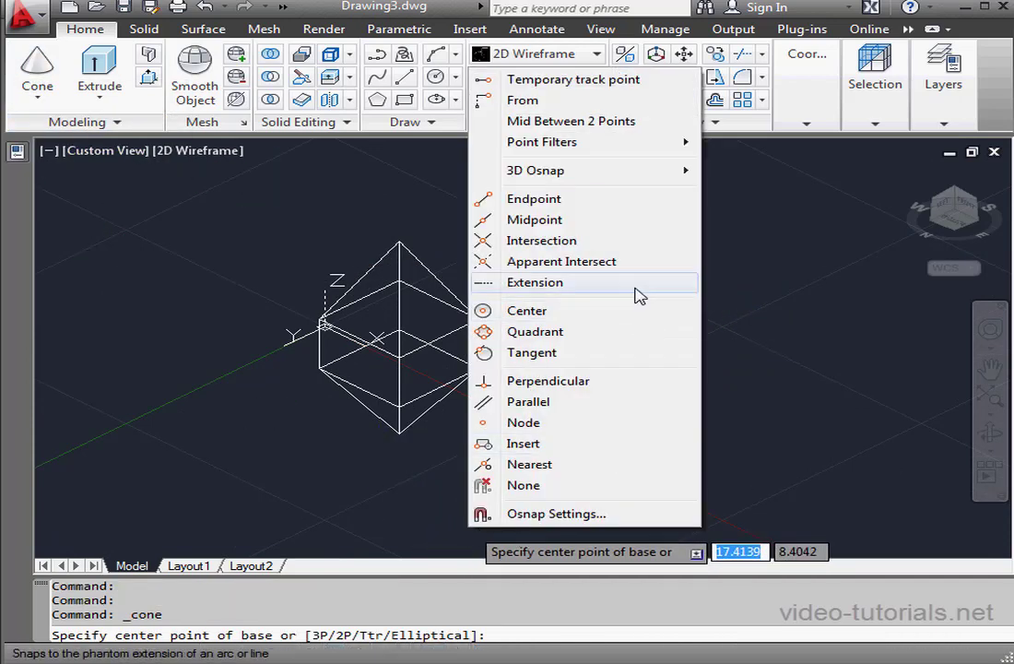
pyautogui.click(590, 123)
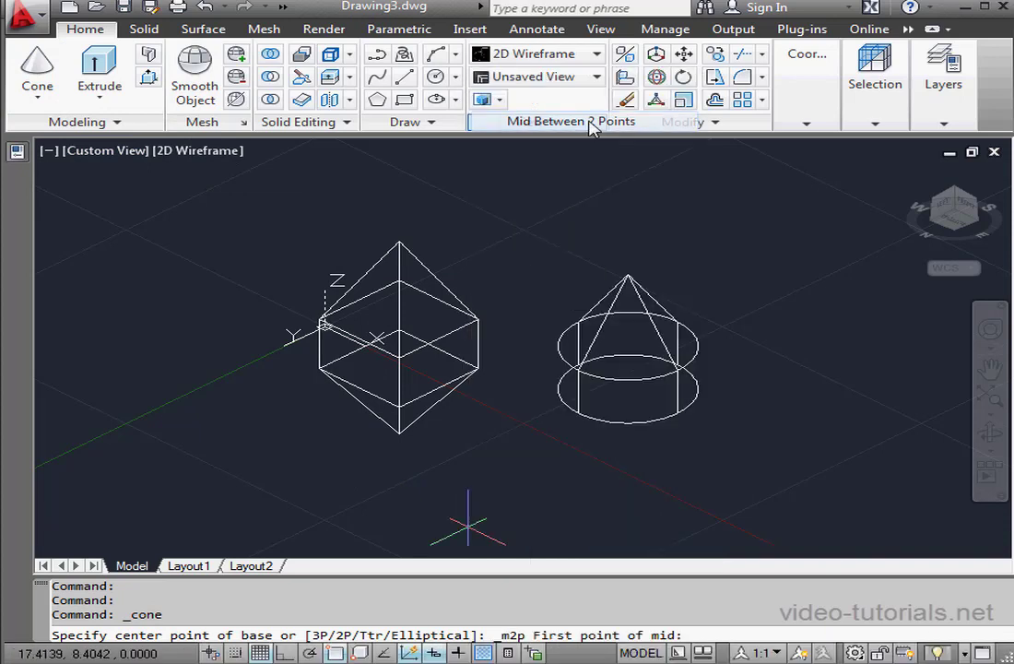
pyautogui.click(673, 412)
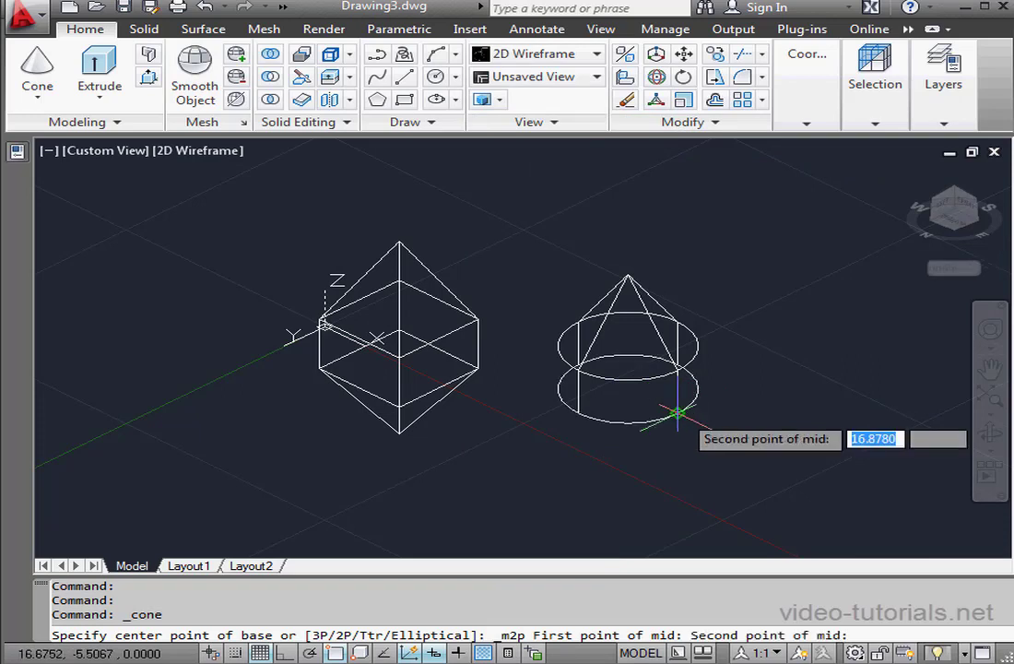
pyautogui.click(578, 365)
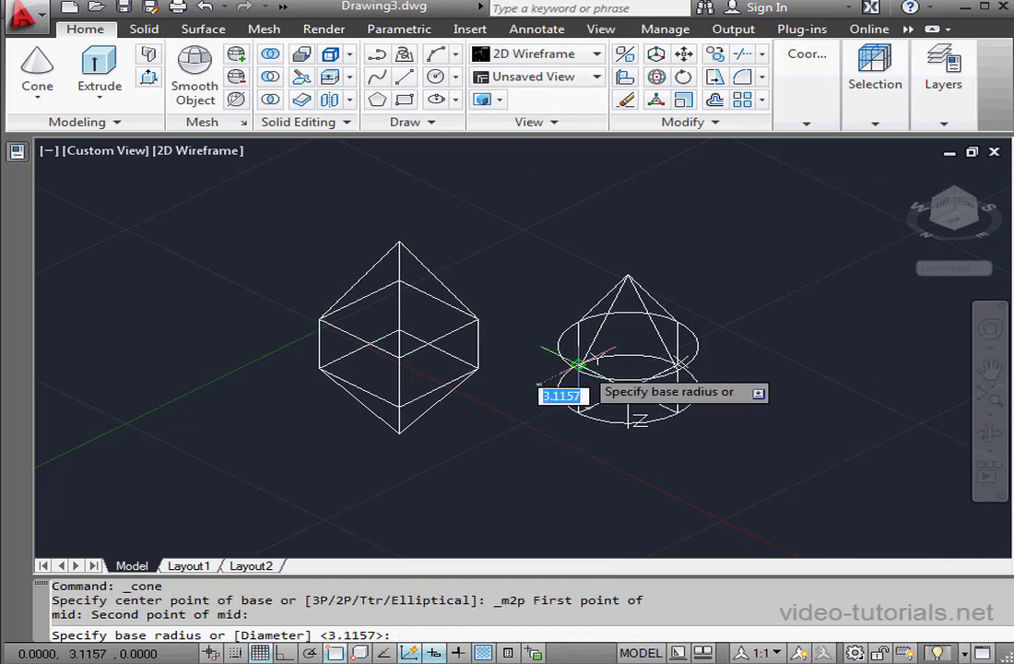
pyautogui.click(675, 412)
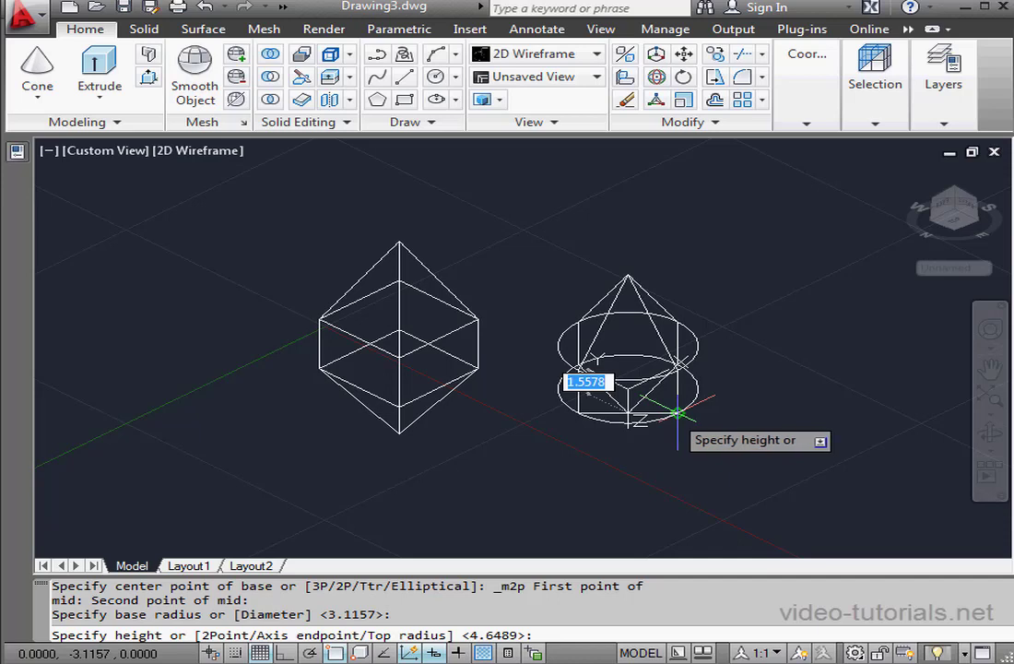
pyautogui.click(613, 486)
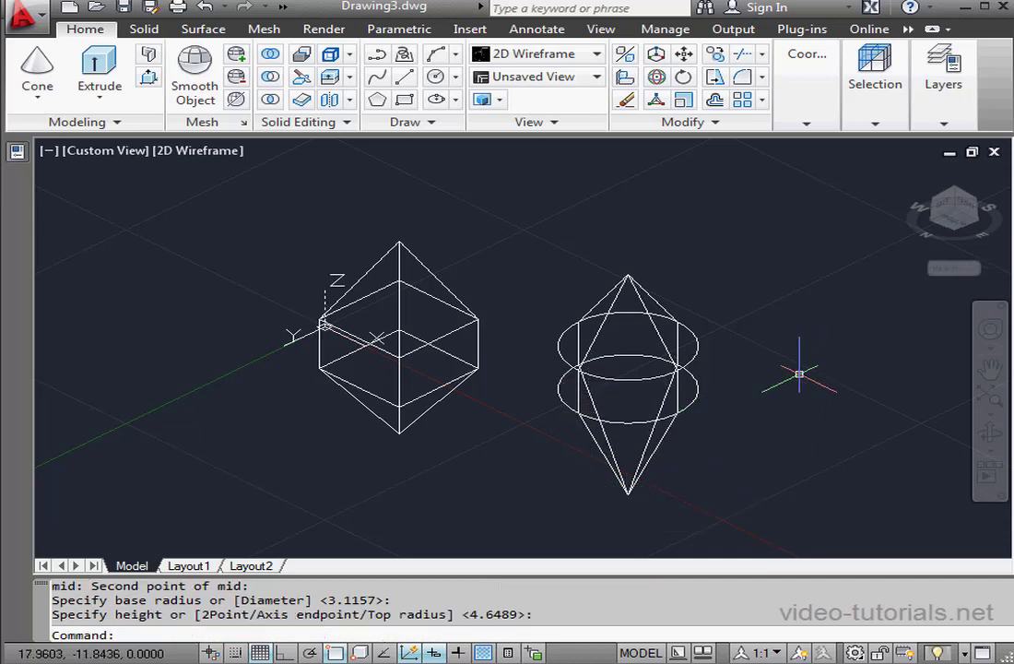
# - Show both composite solids from above in the Realistic visual style and examine them up close
pyautogui.keyDown('shift'); pyautogui.moveTo(734, 318); pyautogui.dragTo(728, 378, button='middle'); pyautogui.keyUp('shift')
pyautogui.keyDown('shift'); pyautogui.moveTo(617, 385); pyautogui.dragTo(557, 474, button='middle'); pyautogui.keyUp('shift')
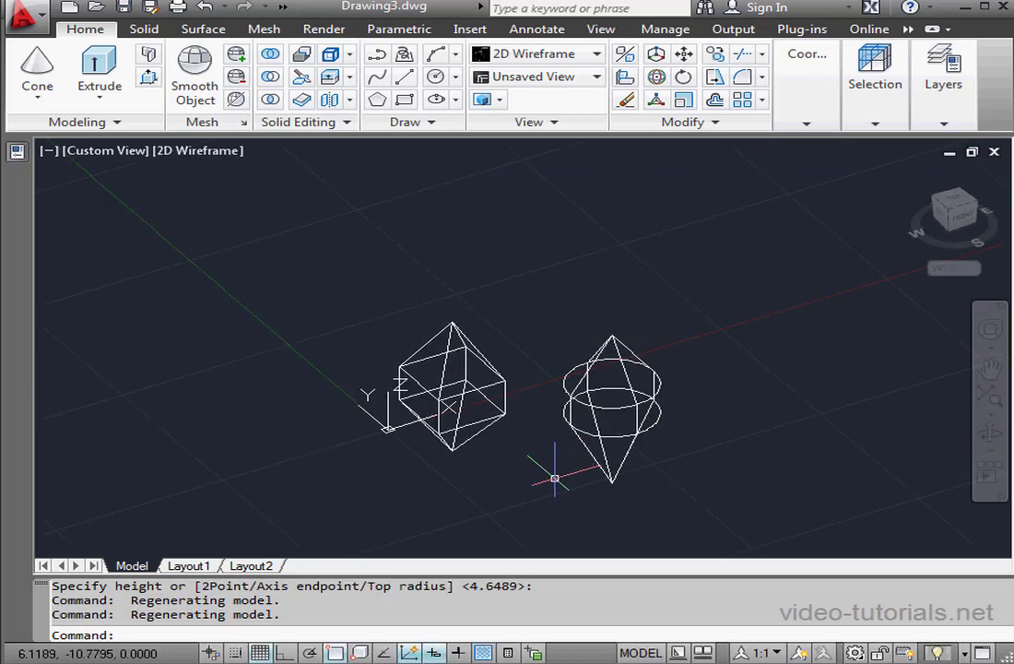
pyautogui.click(598, 57)
pyautogui.click(797, 96)
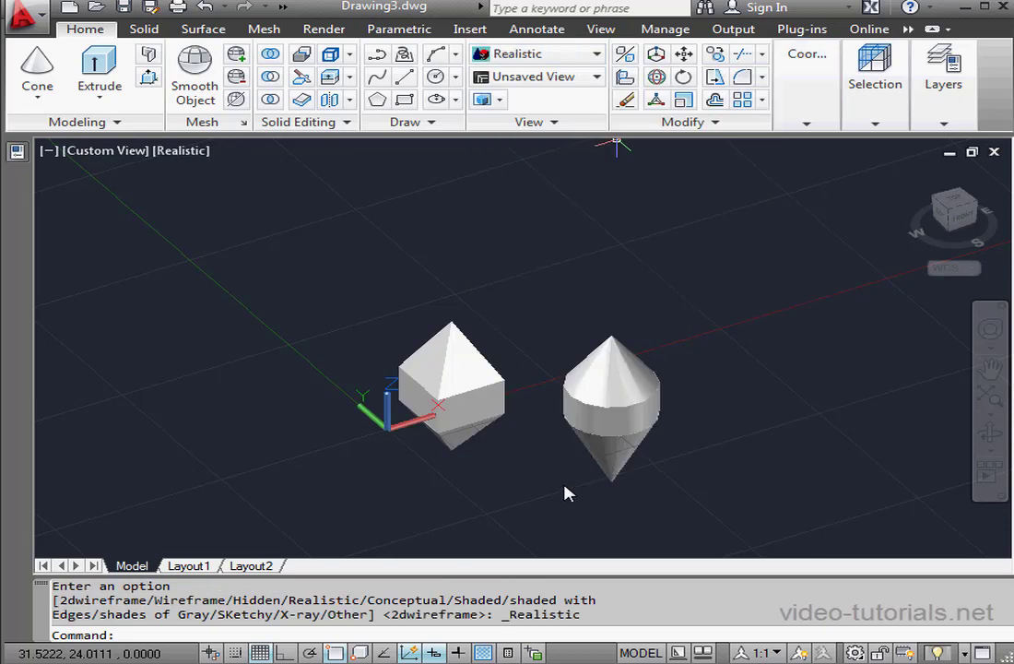
pyautogui.scroll(-3, 557, 469)
pyautogui.scroll(3, 596, 397)
pyautogui.moveTo(601, 317); pyautogui.dragTo(555, 411, button='middle')
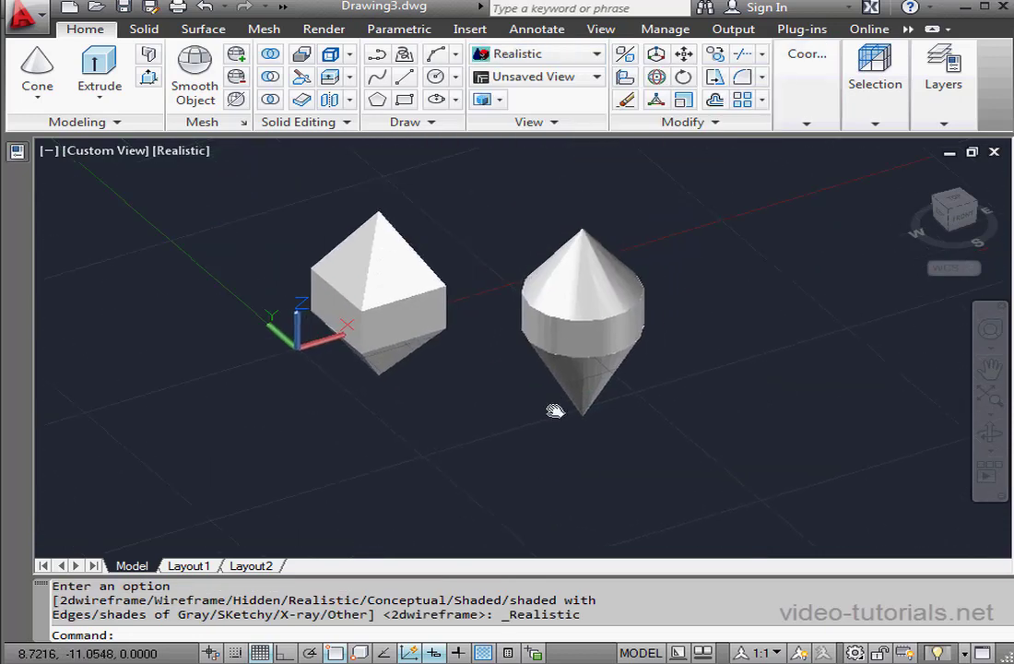
pyautogui.scroll(2, 555, 412)
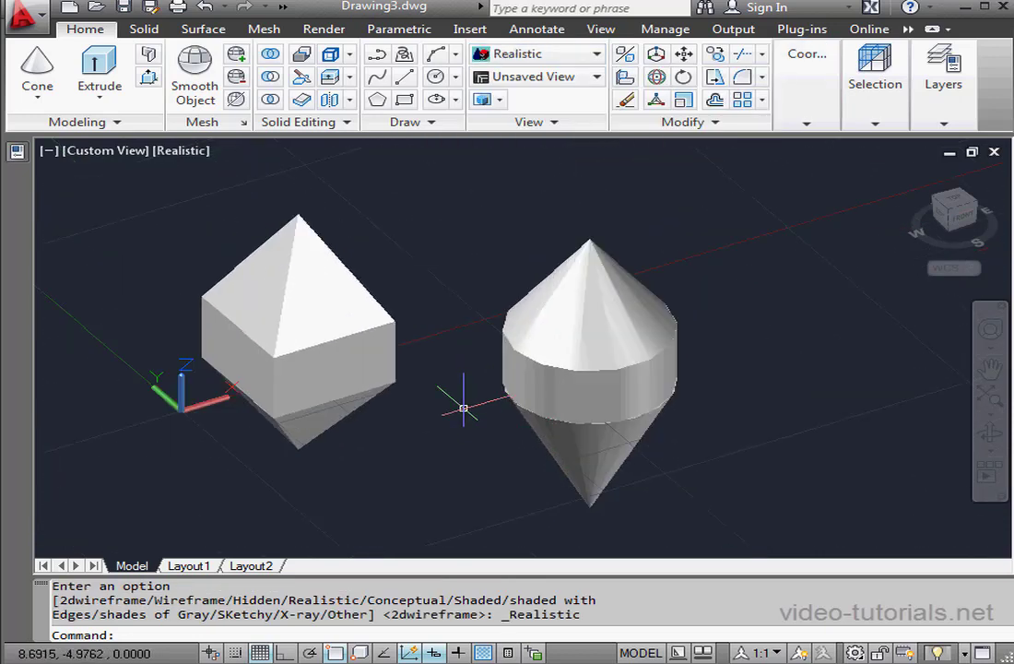